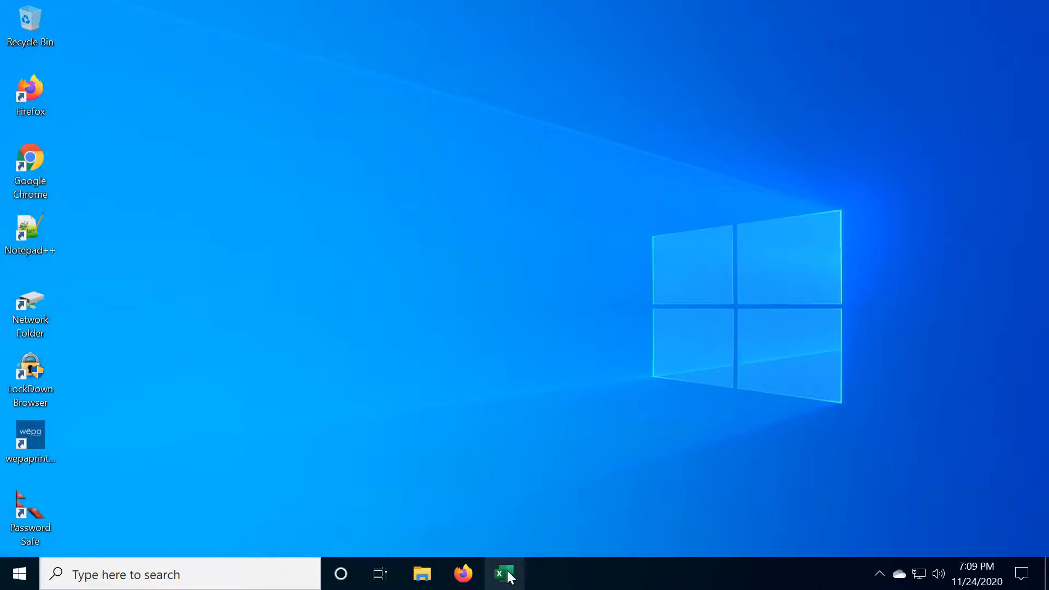
Step: Launch Excel and create a blank workbook
click(500, 574)
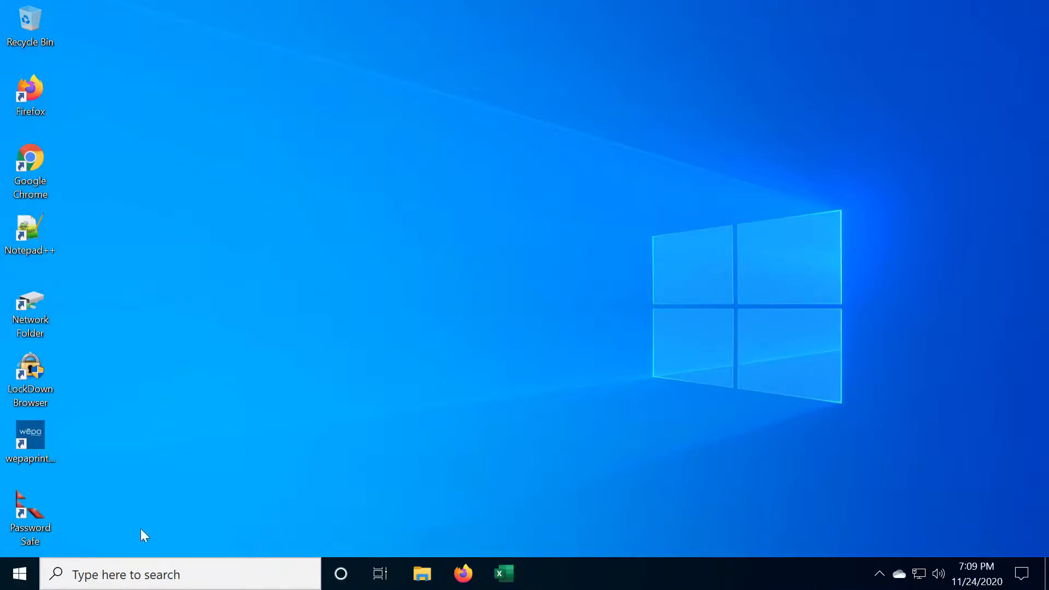
click(21, 581)
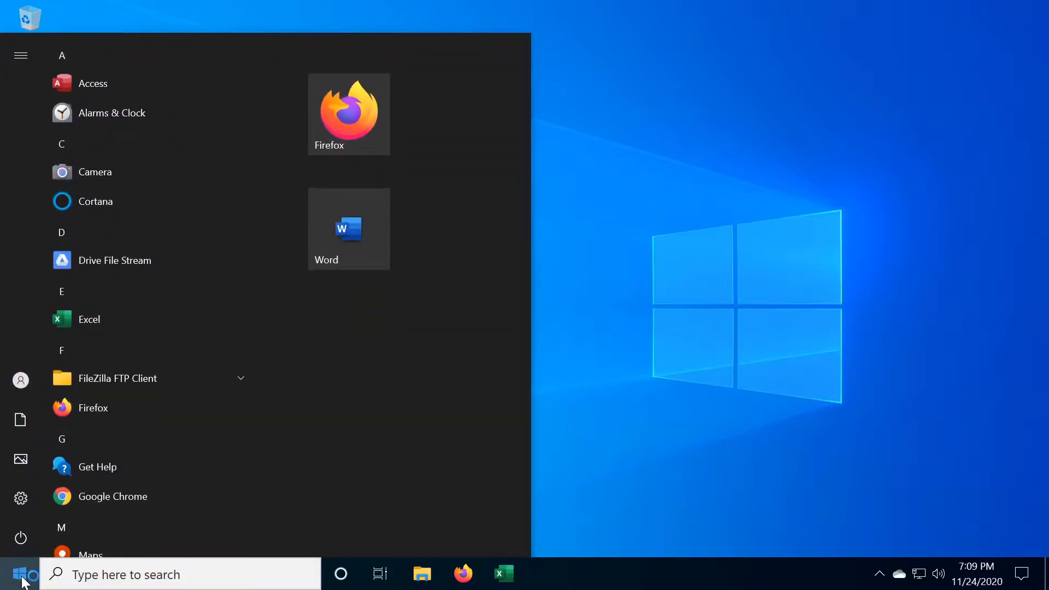
text(excel)
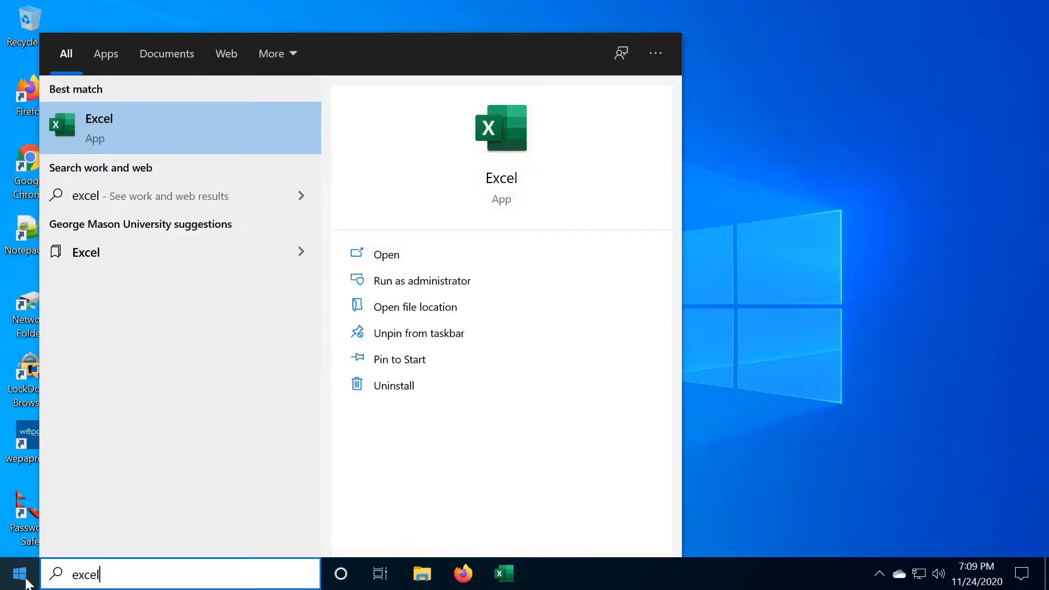
key(Return)
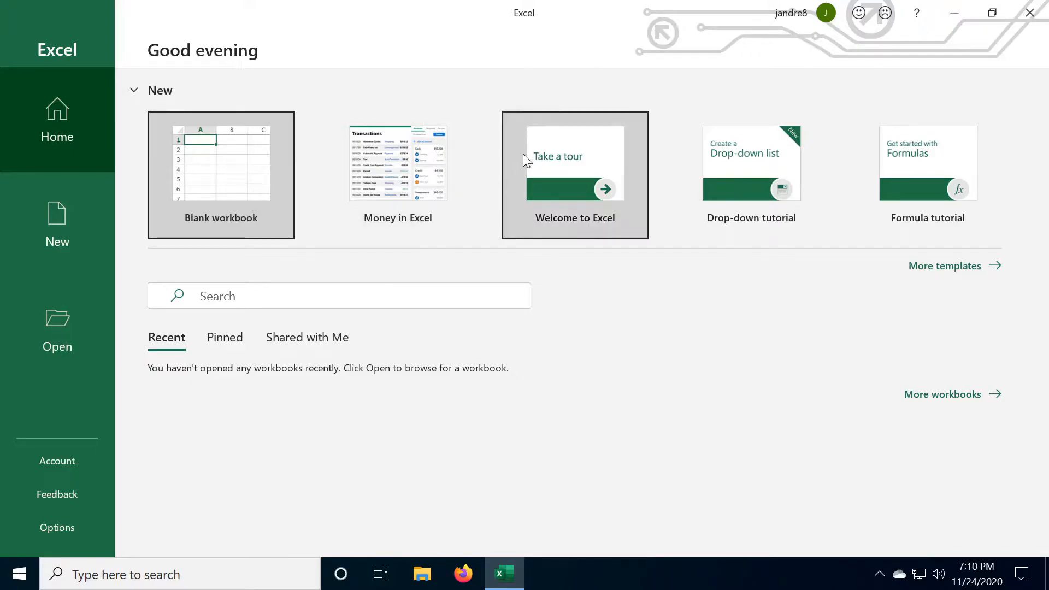
click(198, 162)
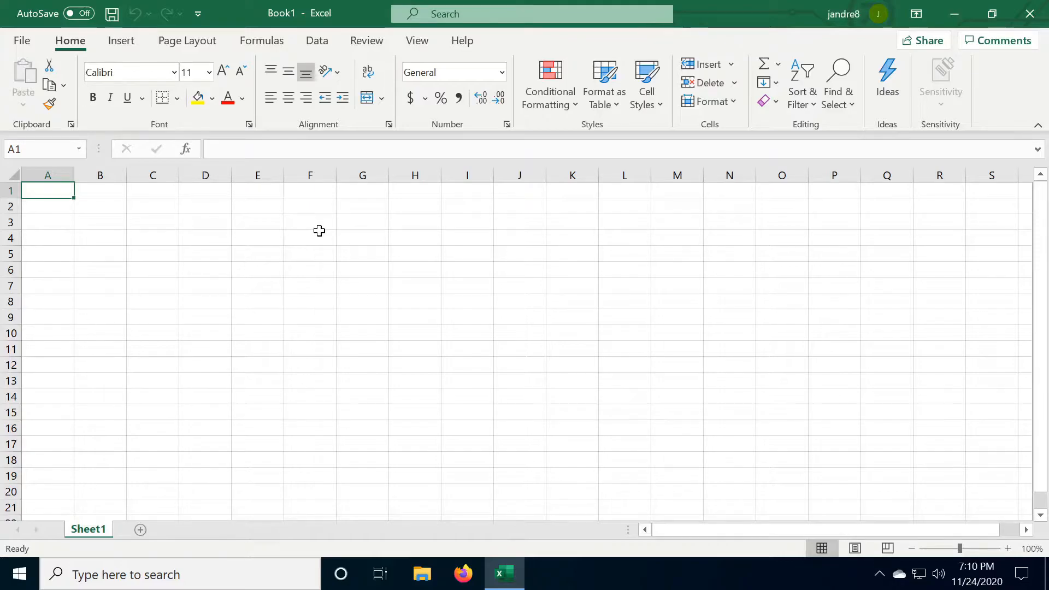
Step: Select whole columns D, G, I, E and C one after another to see how columns are laid out
drag(29, 192, 52, 192)
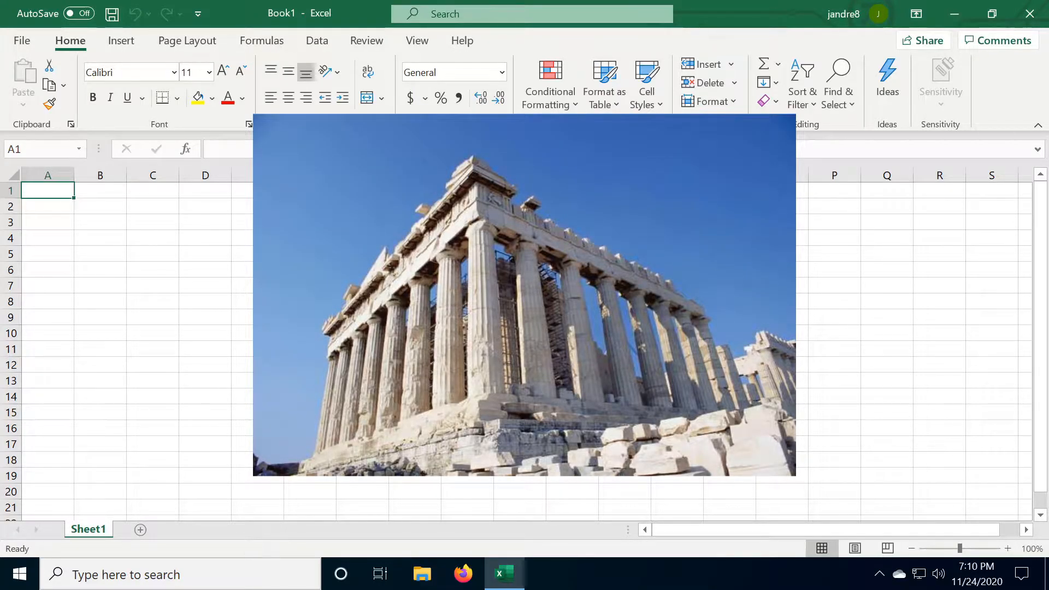
click(206, 176)
click(361, 175)
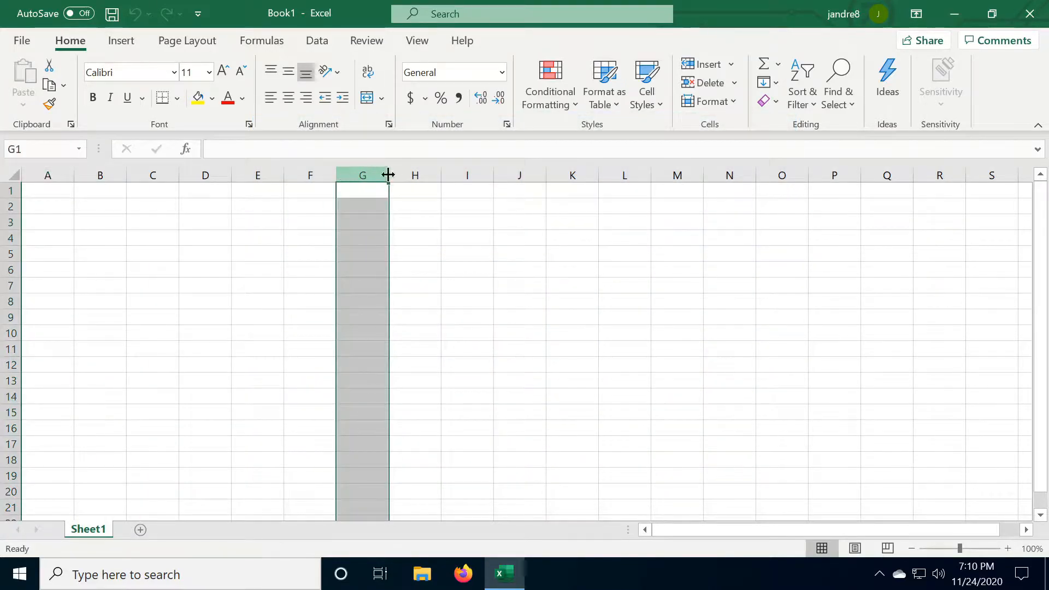
click(459, 175)
click(260, 175)
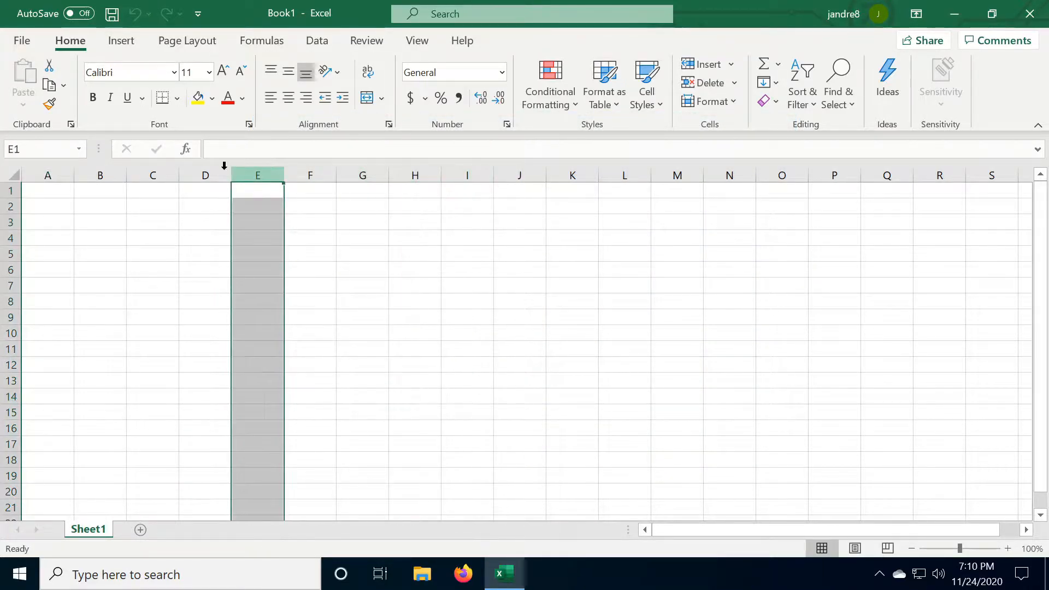
click(156, 175)
Step: Select whole rows 2, 4, 7 and 10 one after another to see how rows cross the columns
click(8, 207)
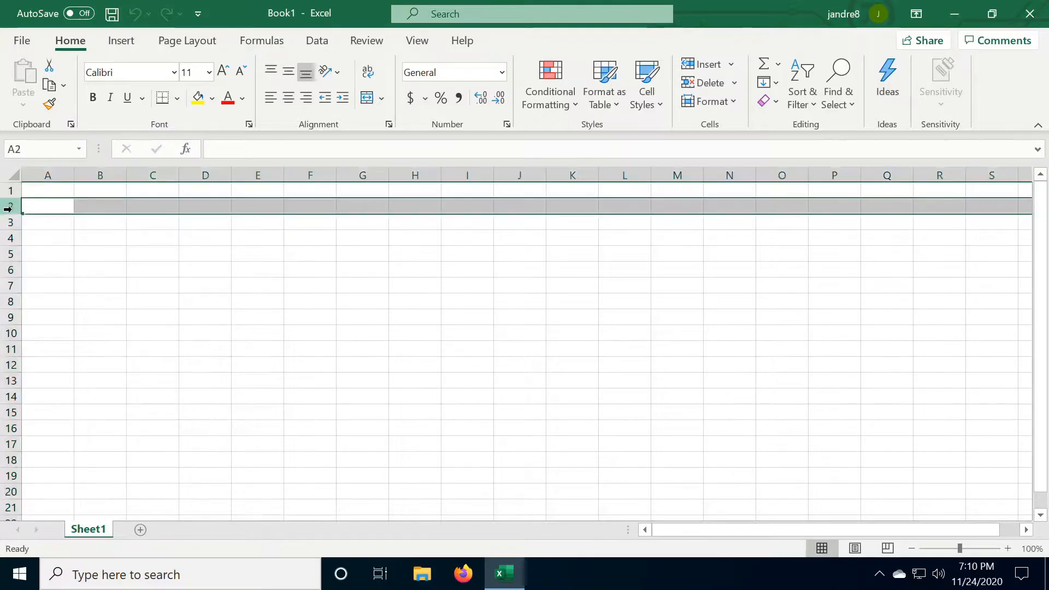
click(8, 239)
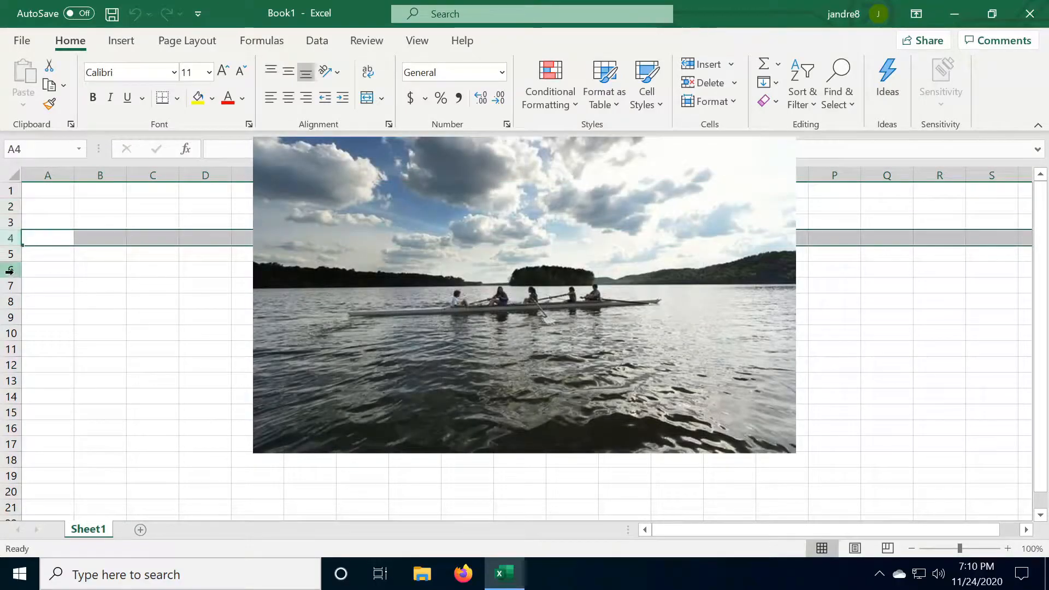
click(8, 286)
click(8, 333)
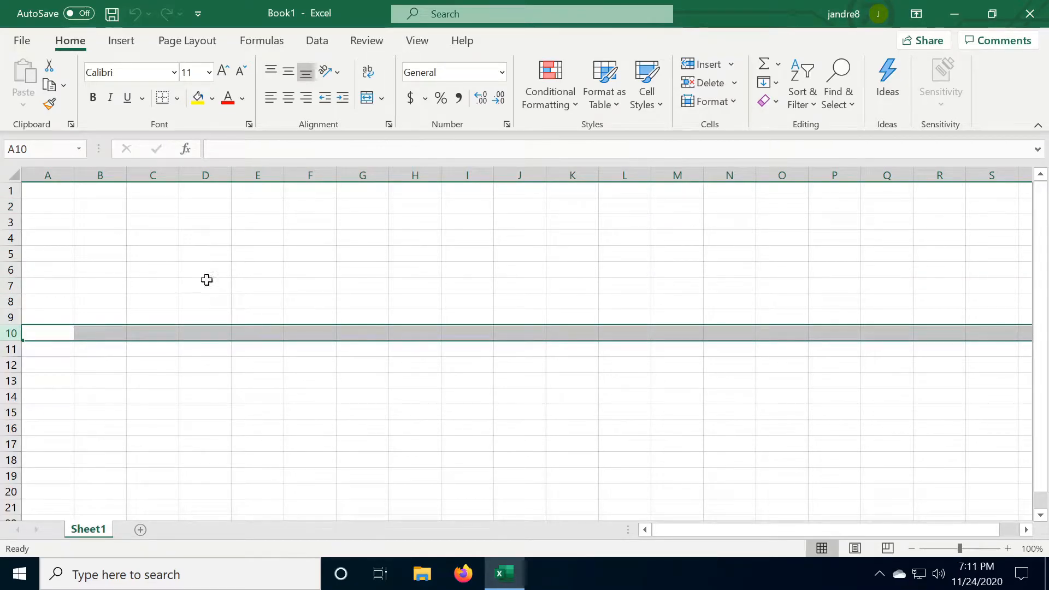
click(10, 333)
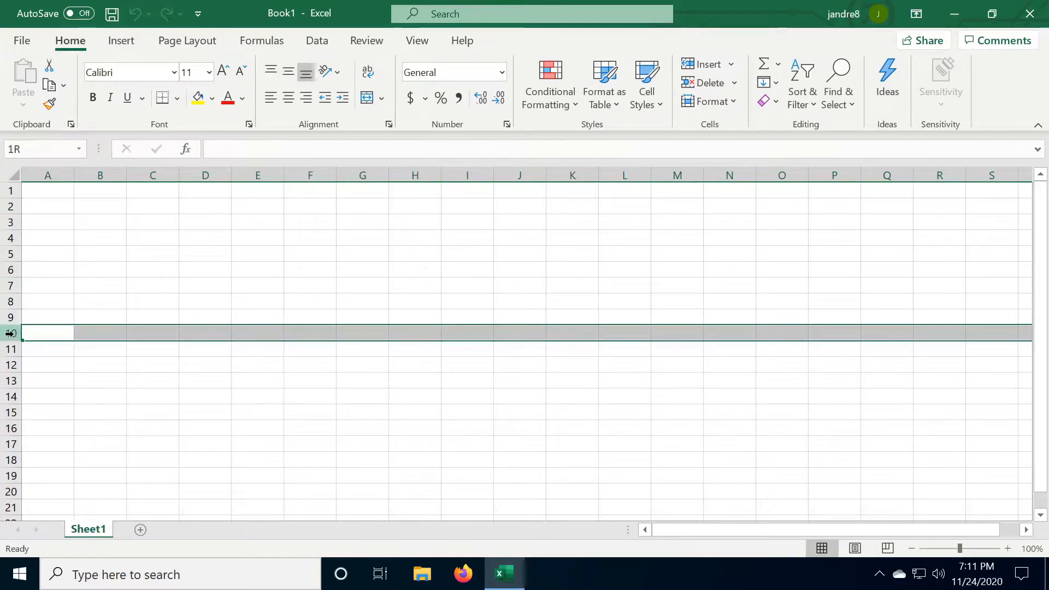
click(151, 174)
click(144, 336)
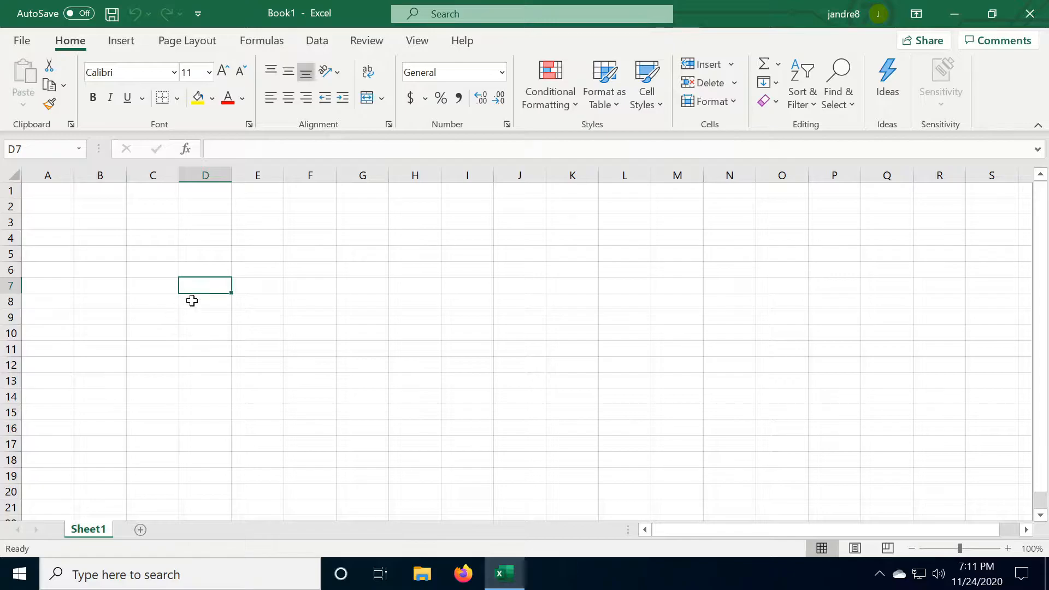
Step: Enter the addition formula =2+2 in cell A1
click(56, 189)
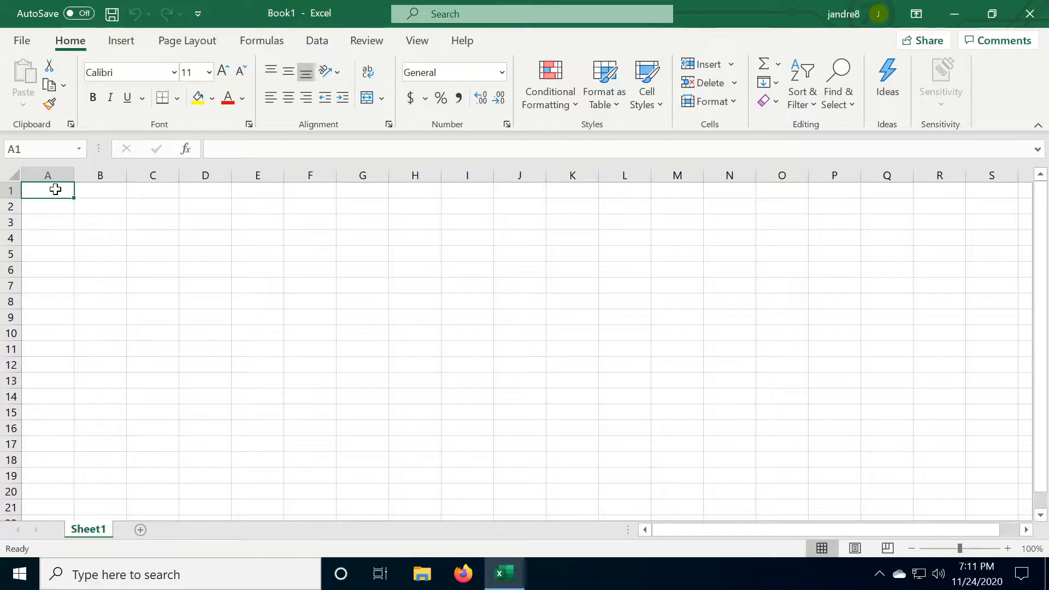
text(=)
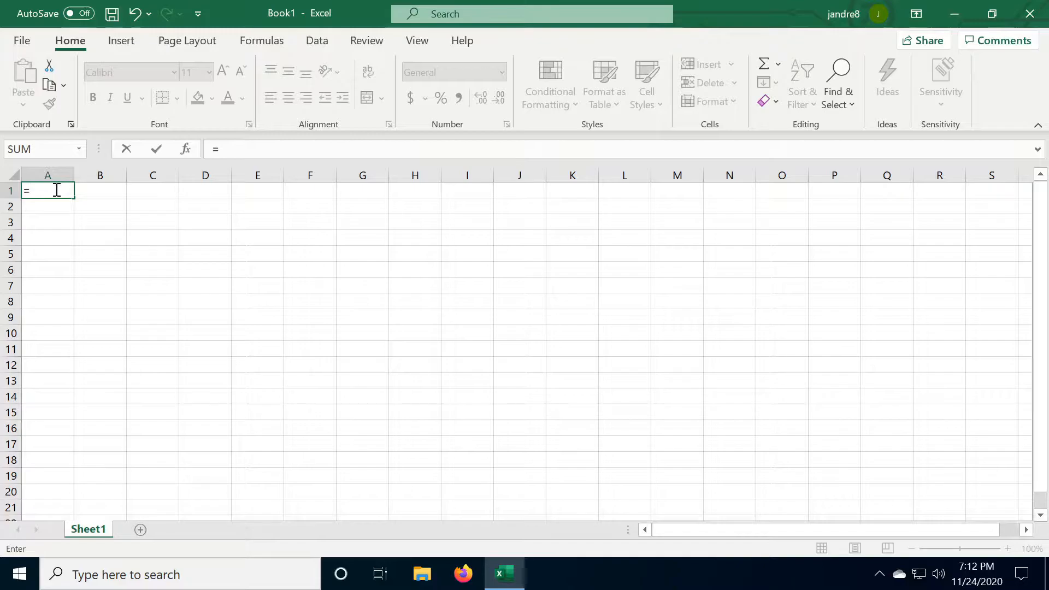
text(2+2)
key(Return)
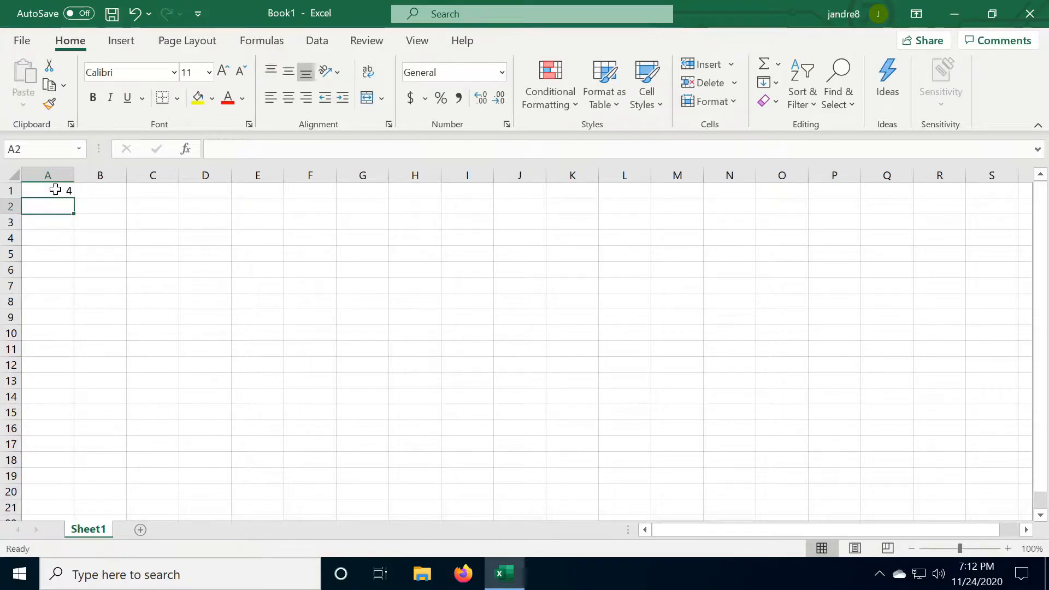
Step: Remove the equals sign from the formula in A1 so the cell holds the plain text 2+2
click(55, 190)
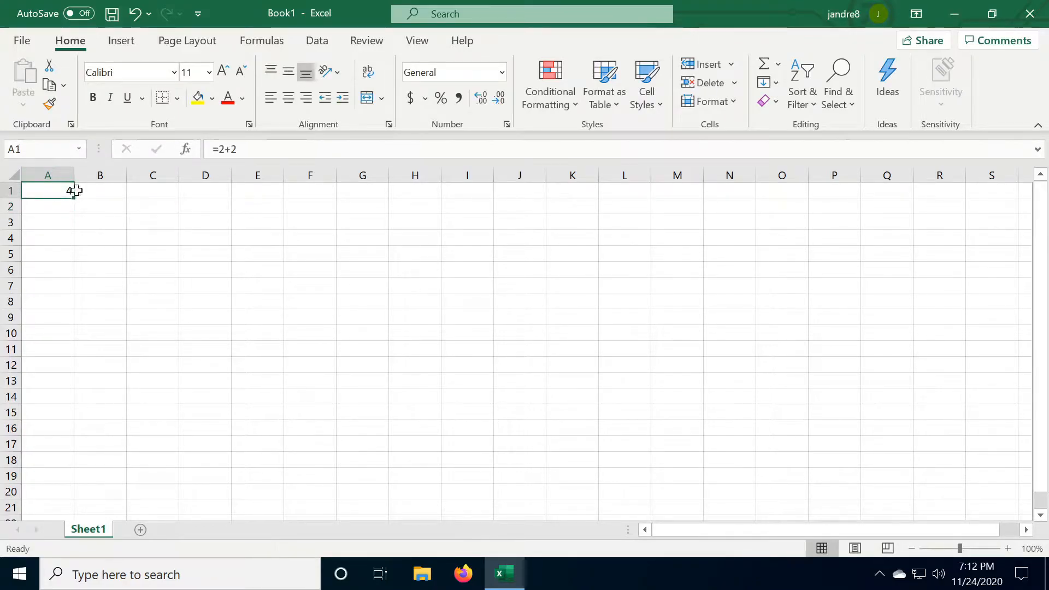
click(219, 149)
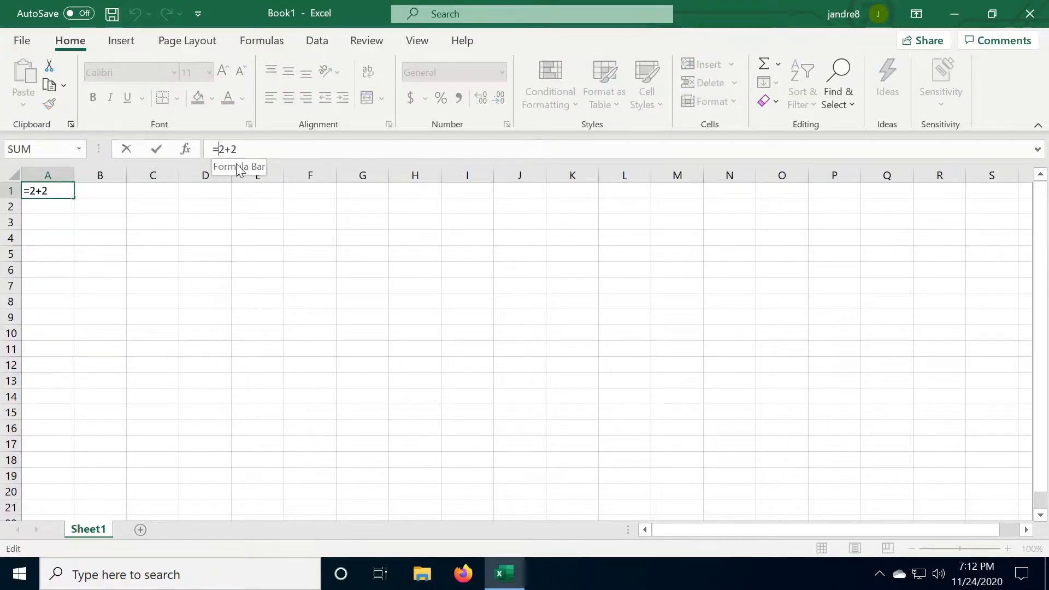
key(BackSpace)
click(97, 202)
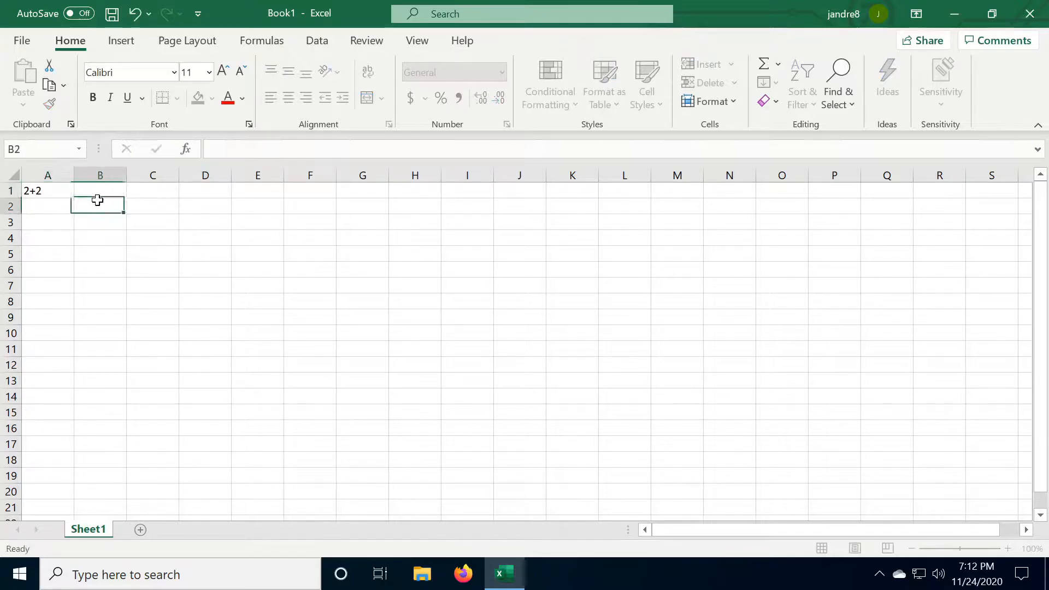
Step: Put the equals sign back in front of 2+2 in cell A1
click(46, 190)
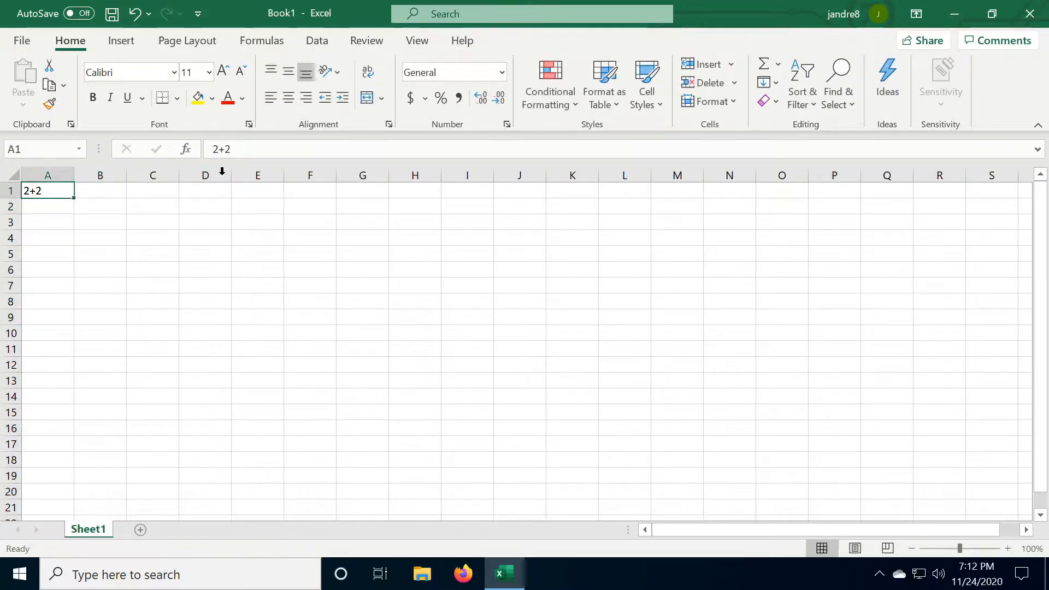
click(213, 149)
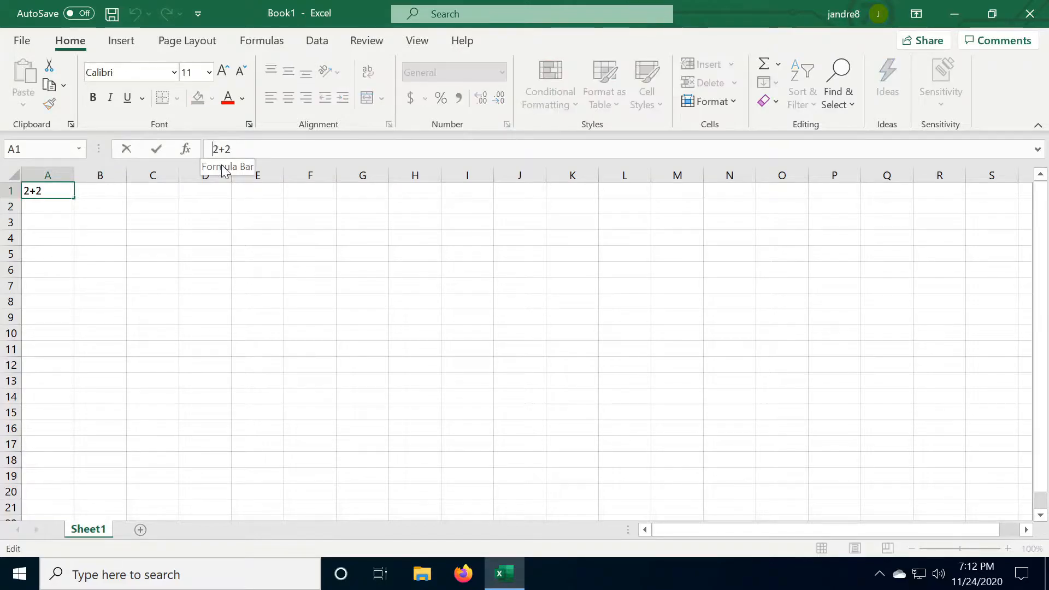
text(=)
key(Return)
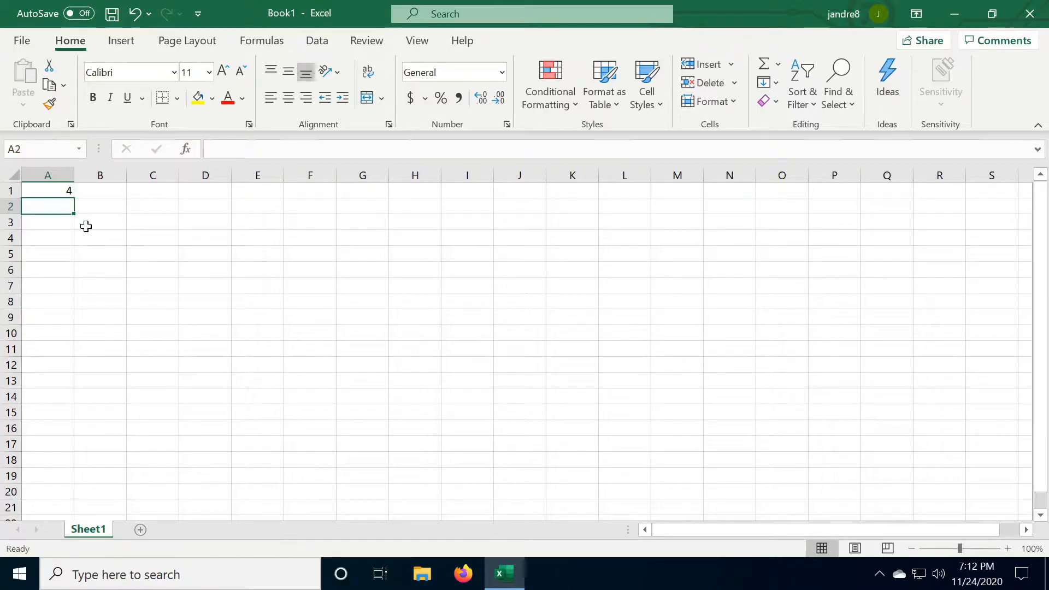
Step: Enter the subtraction formula =2-2 in cell A2 and the multiplication formula =2*2 in cell A3
text(=2-2)
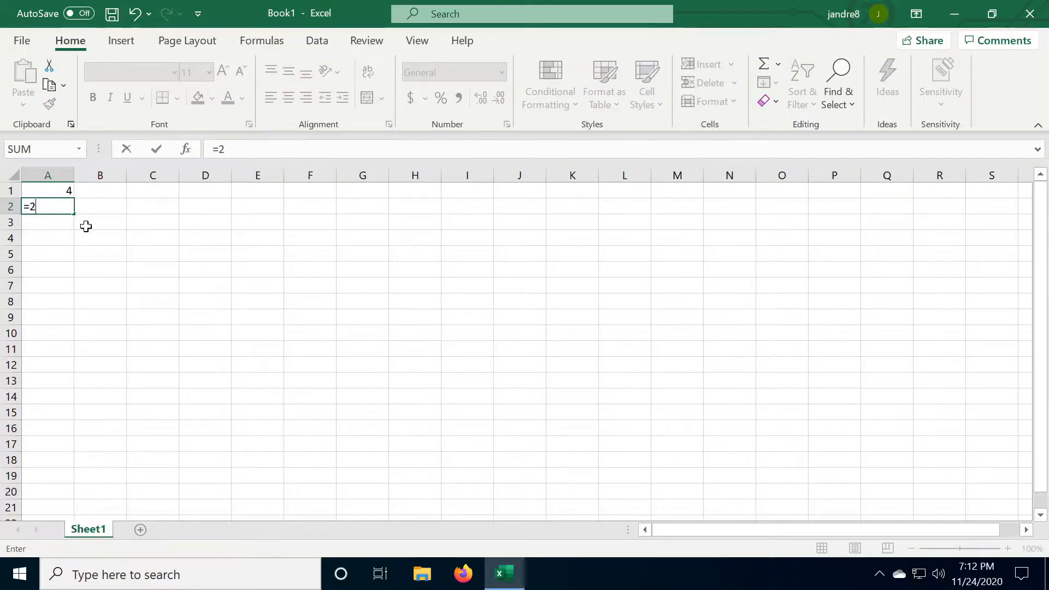
click(61, 225)
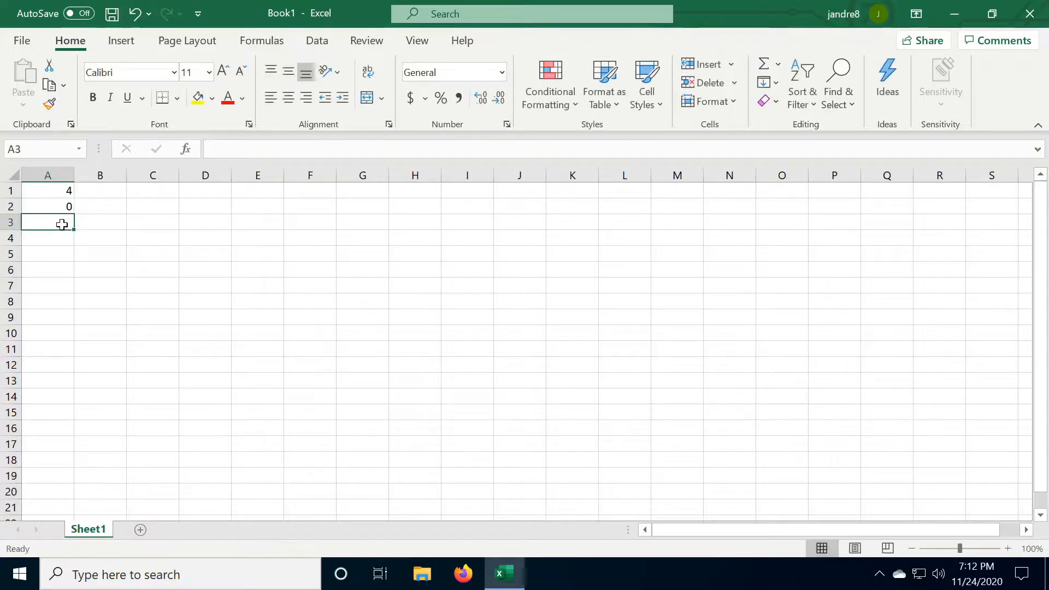
text(=)
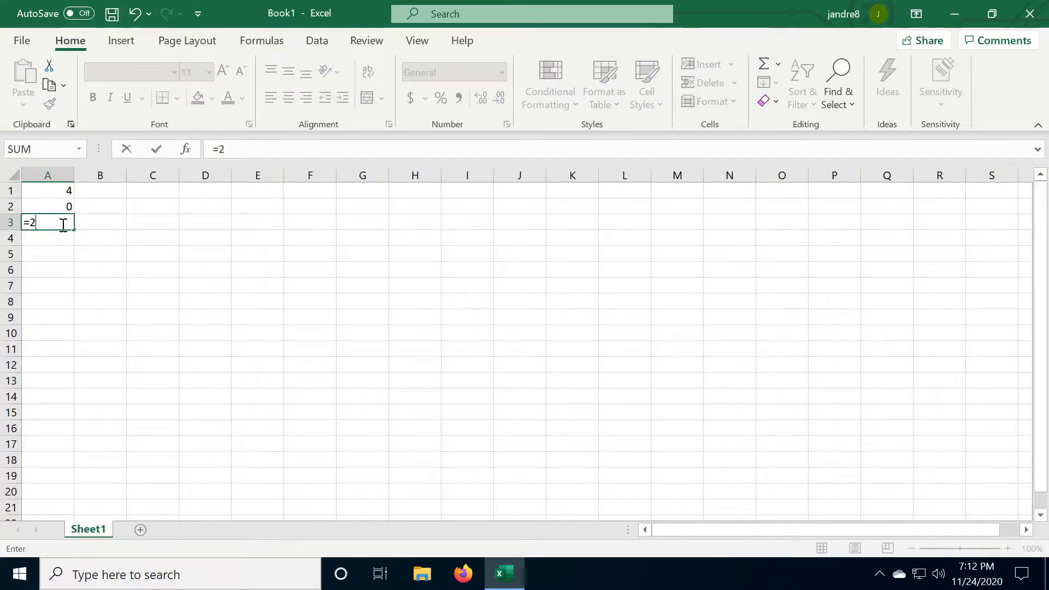
text(2*2)
key(Return)
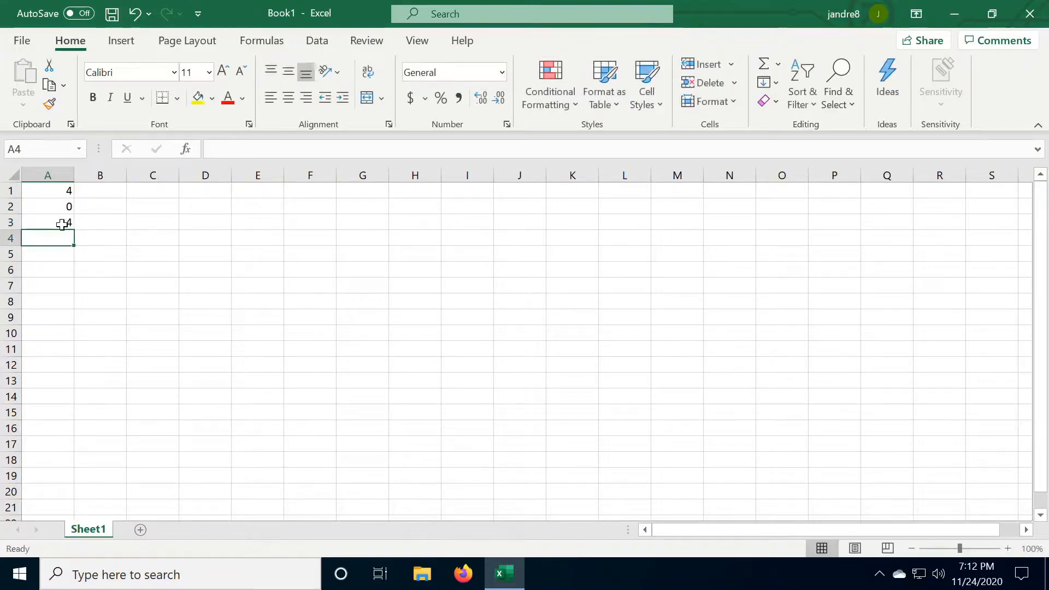
Step: Enter the division formula =2/2 in cell A4 and the exponent formula =2^2 in cell A5
text(=2)
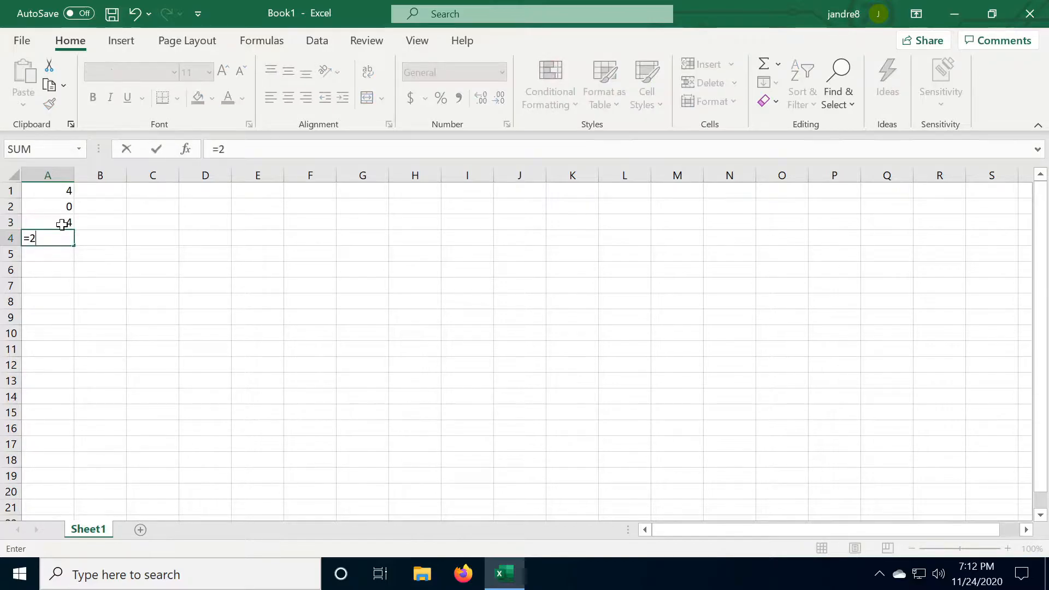
text(/2)
key(Return)
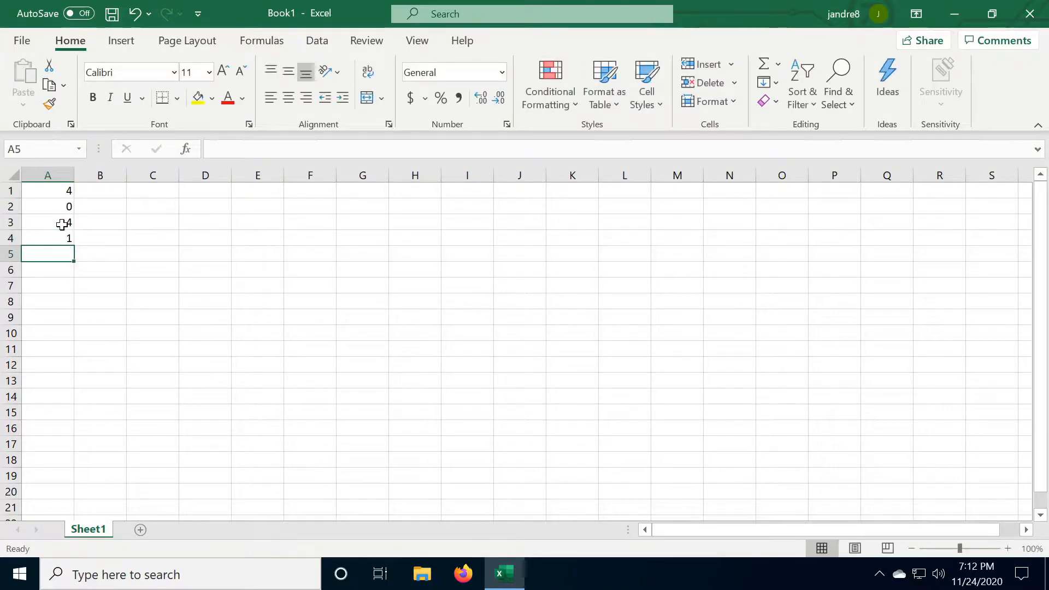
text(=2)
text(*2)
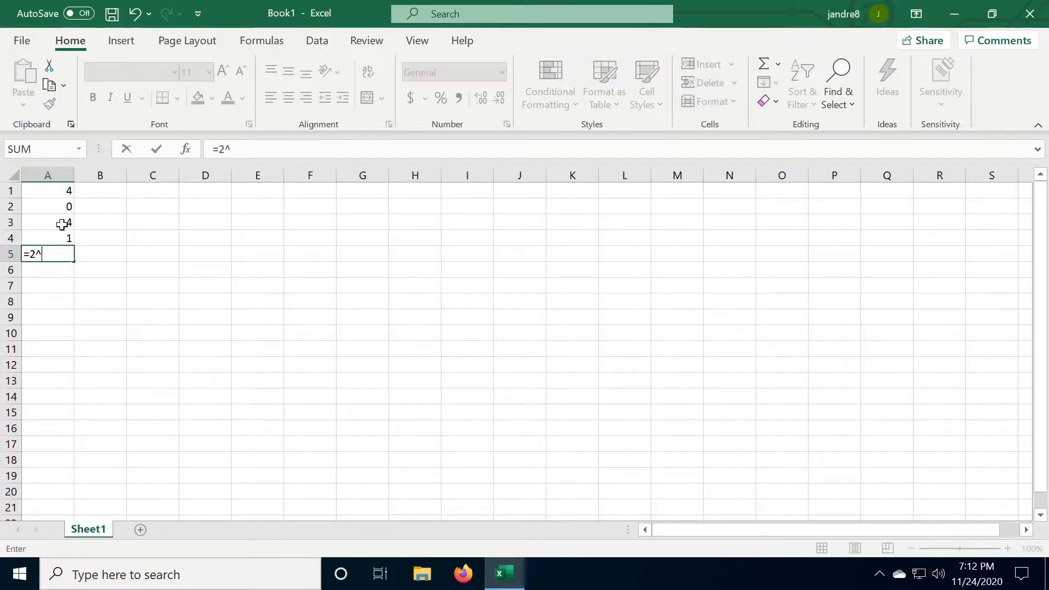
key(Return)
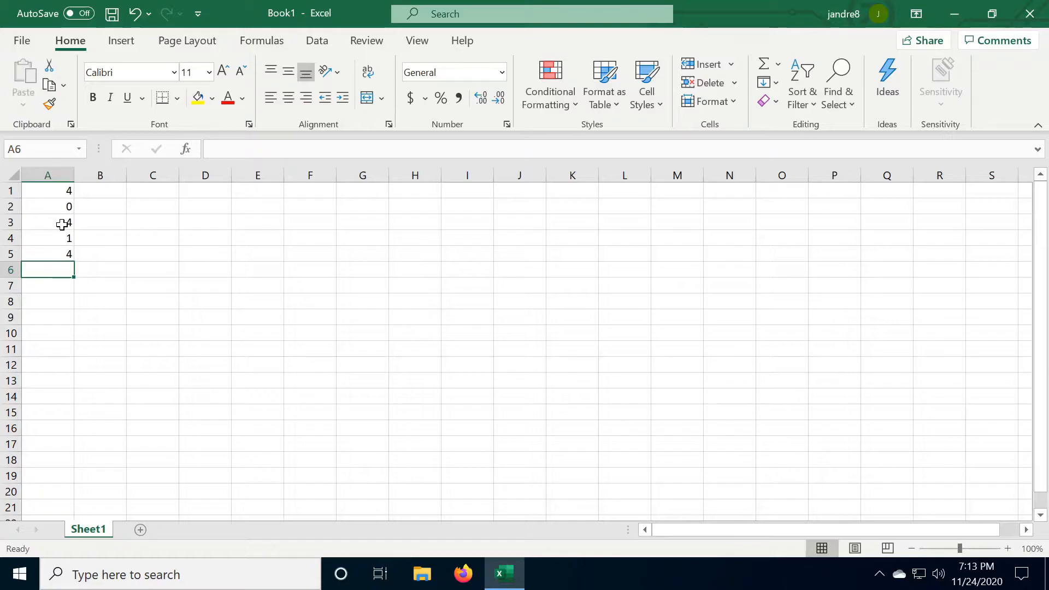
Step: Clear the formulas in A1:A5 and enter the numbers 9 in A1 and 3 in A2
drag(65, 192, 65, 255)
key(Delete)
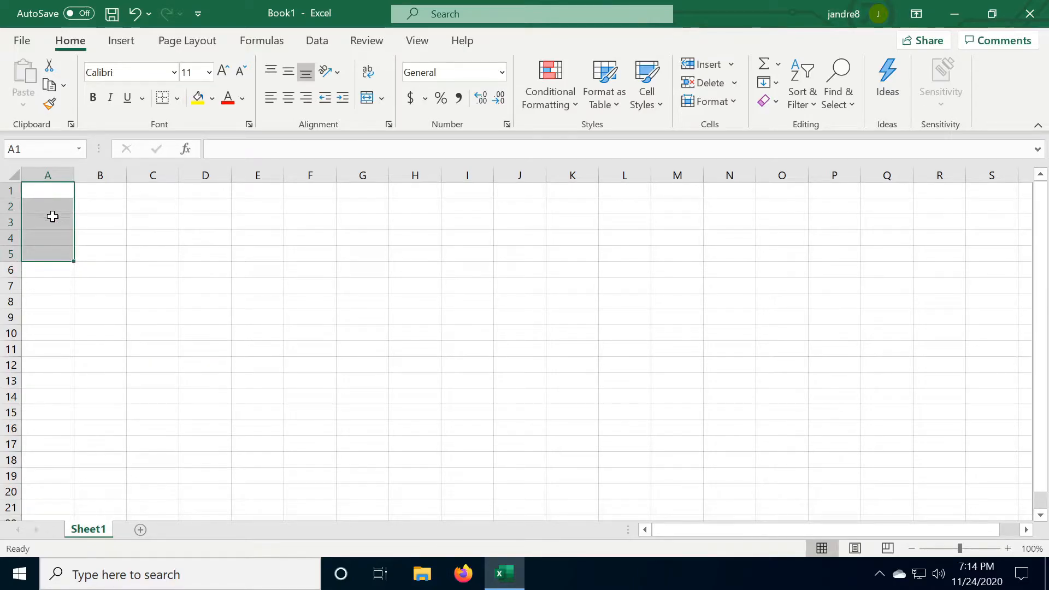
click(54, 190)
text(9)
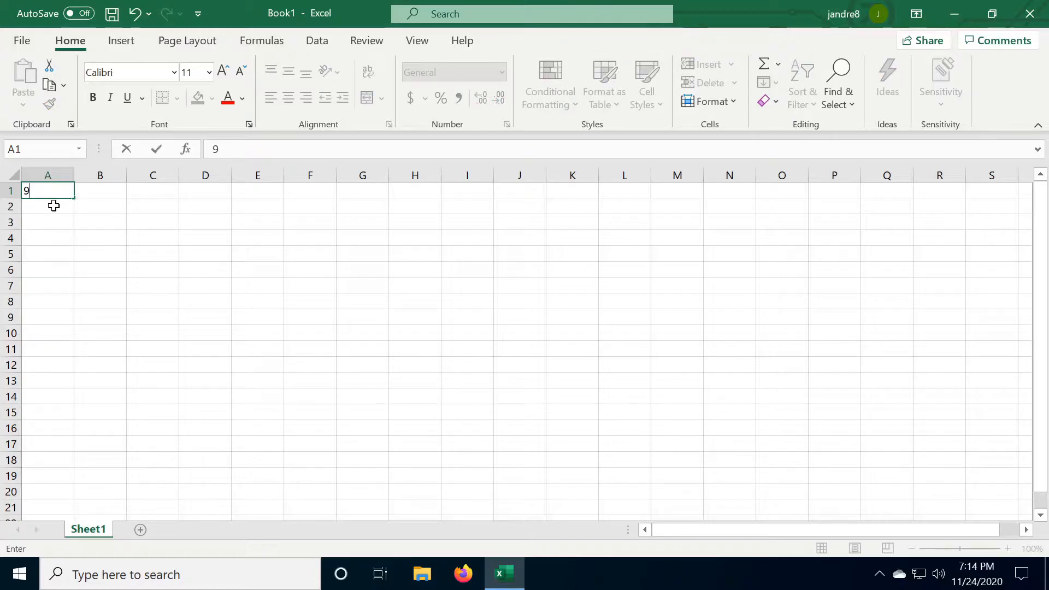
click(53, 205)
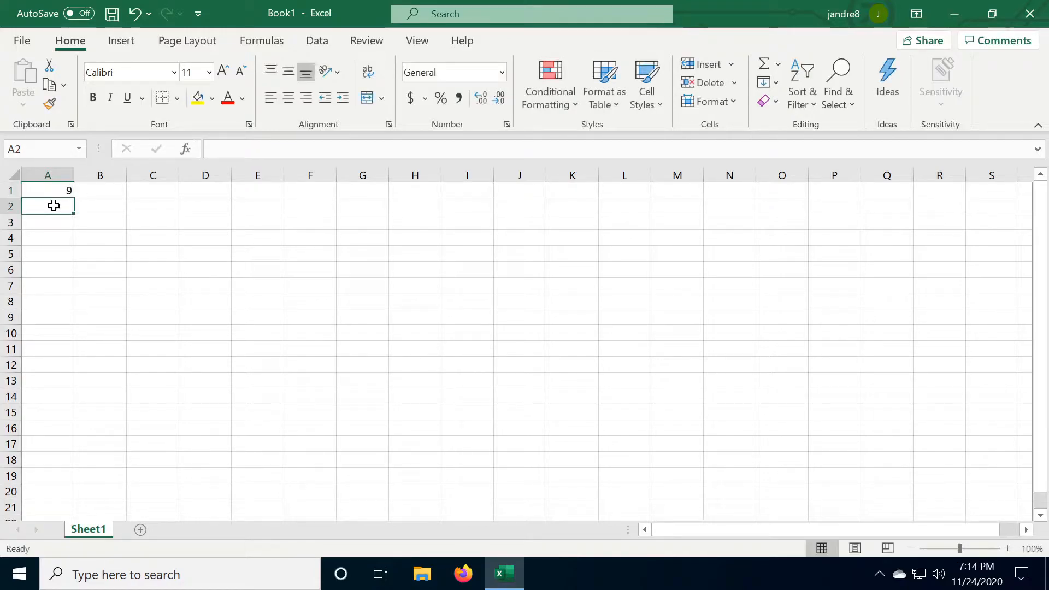
text(3)
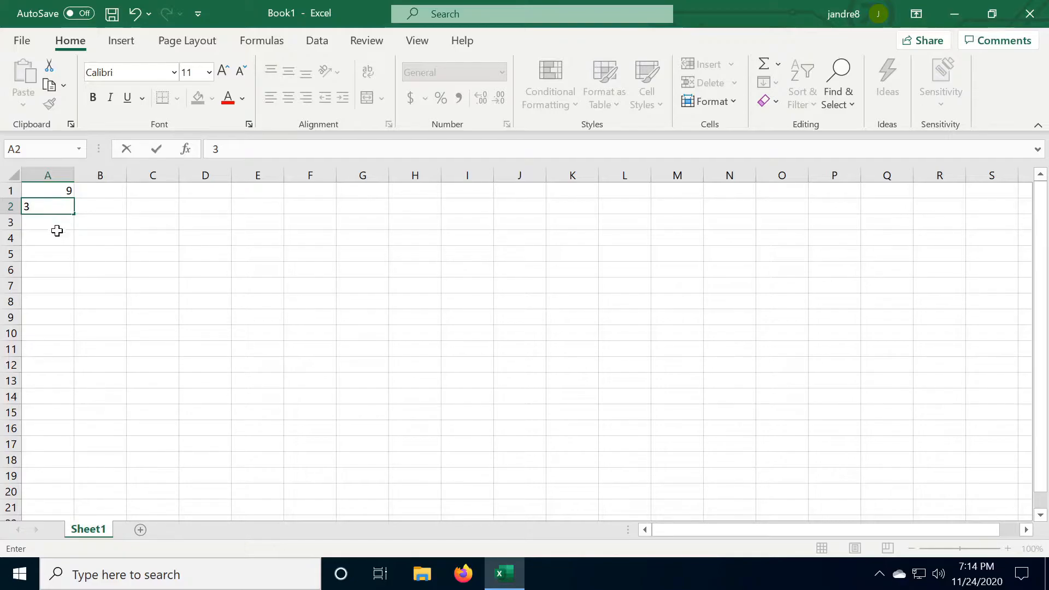
Step: Enter the formula =A1*A2 in cell A3 to multiply the two numbers above it
click(58, 222)
text(=)
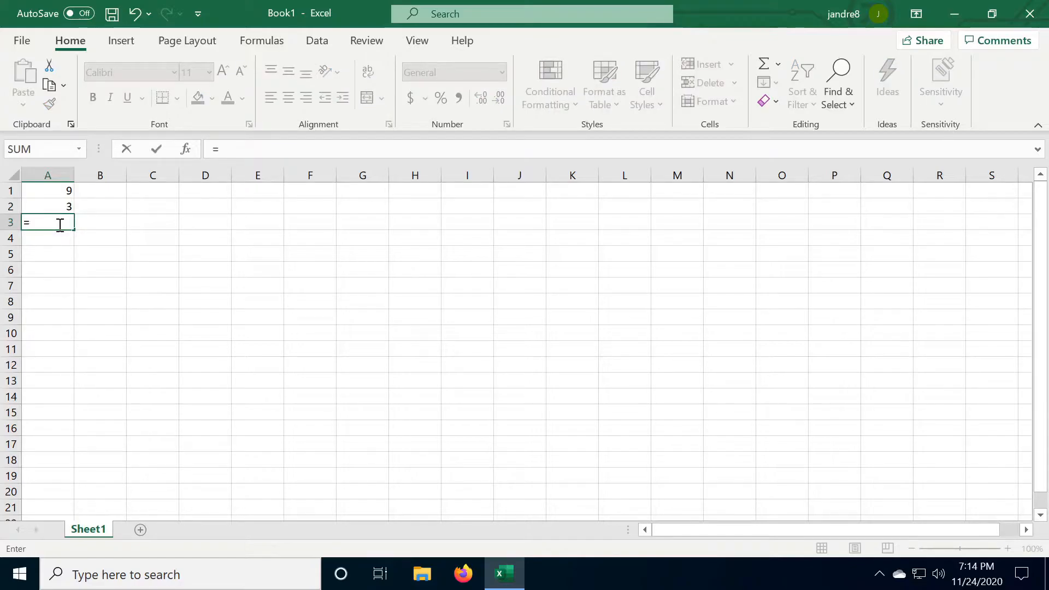
text(A1*)
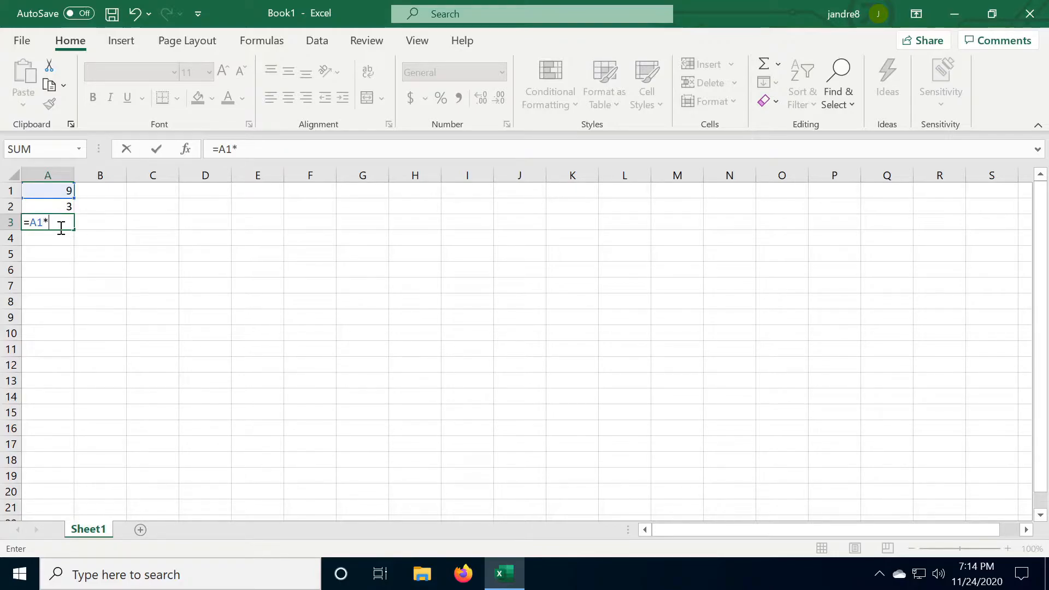
click(61, 206)
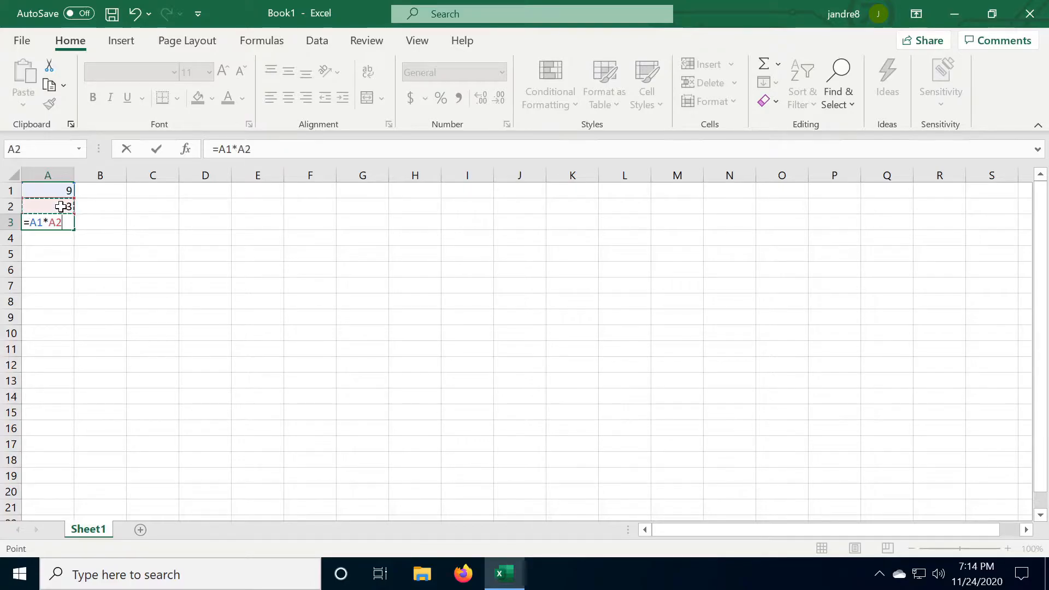
key(Return)
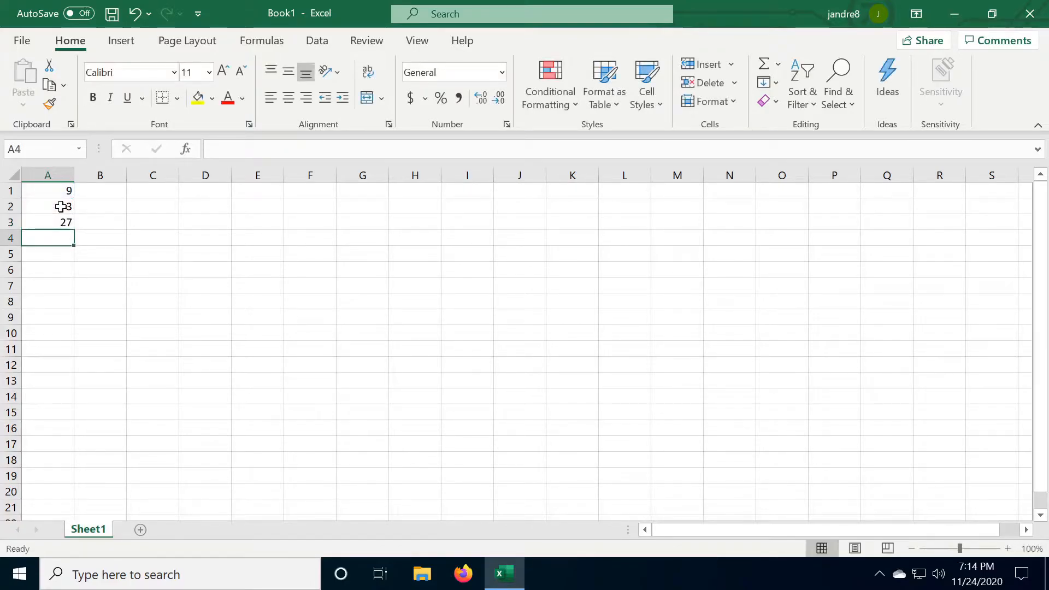
Step: Compare the formula stored in A3 with the plain numbers in A1 and A2
click(70, 193)
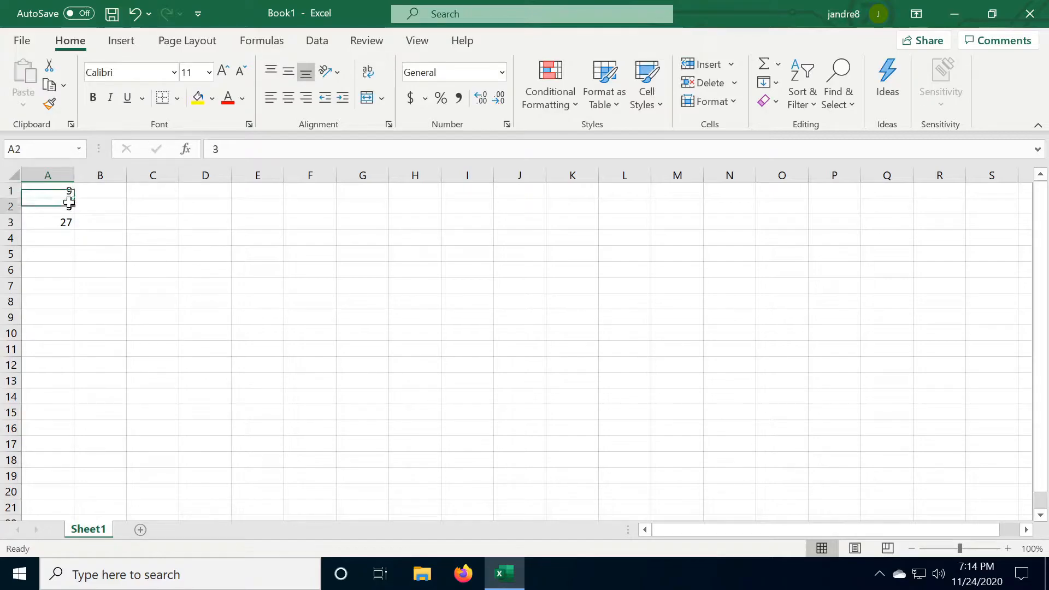
click(63, 222)
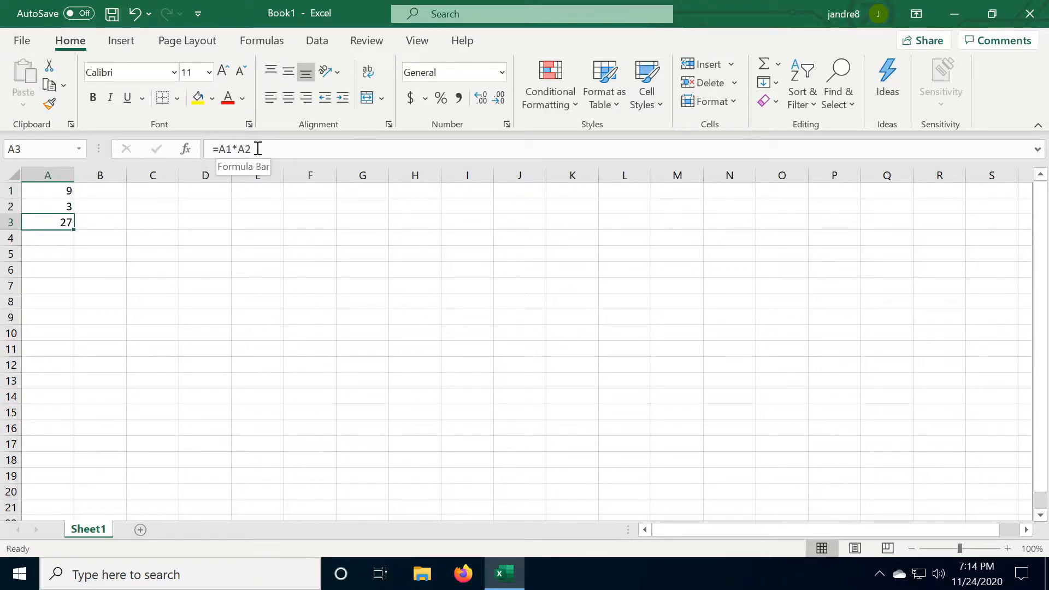
click(106, 222)
click(69, 222)
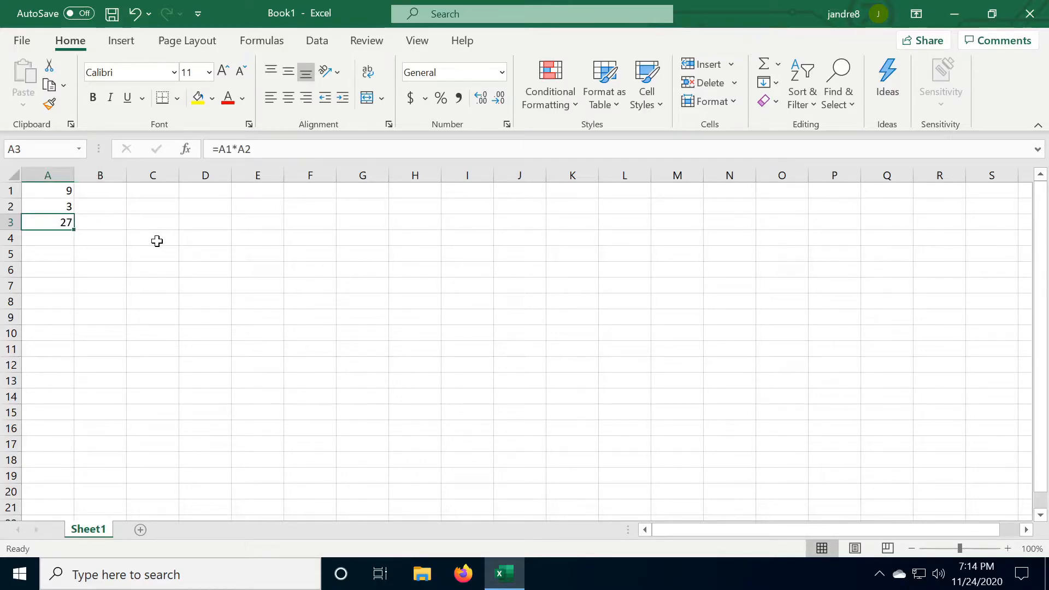
click(66, 191)
click(67, 206)
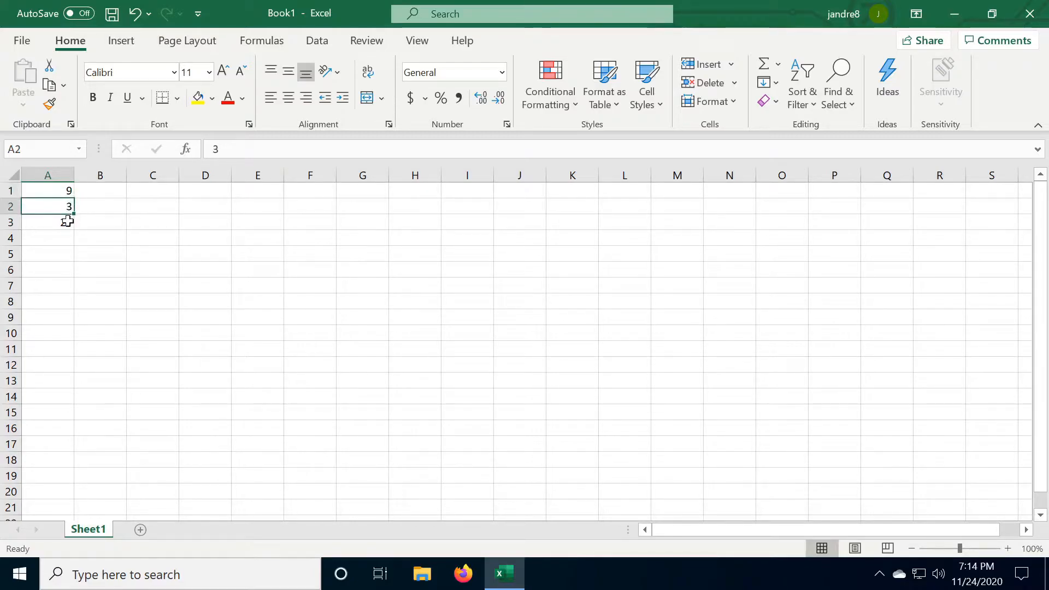
click(67, 221)
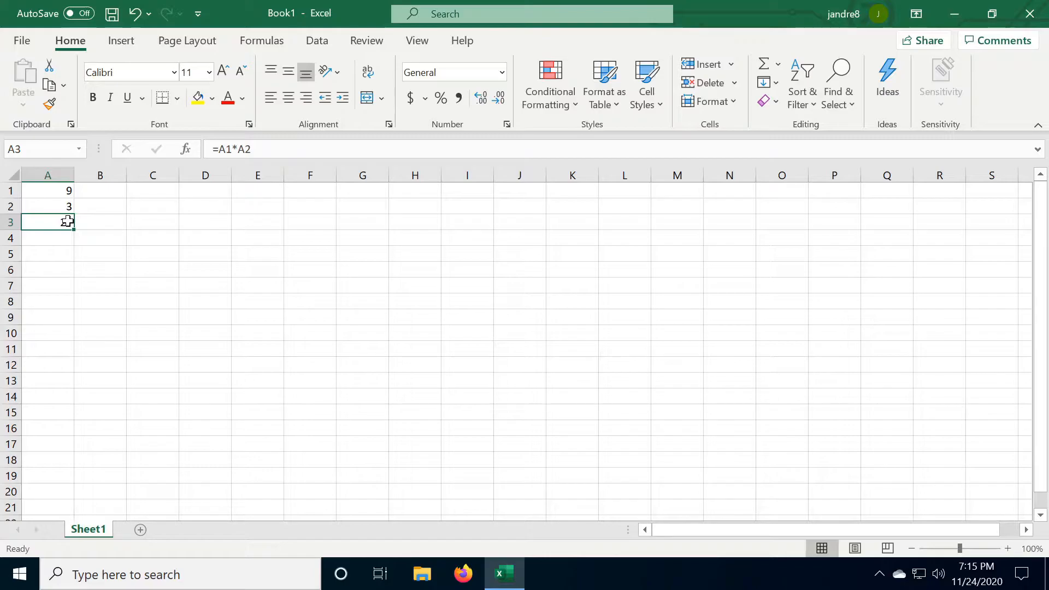
Step: Enter the formula =A3*2 in cell A4 and check it against the formula in A3
click(67, 236)
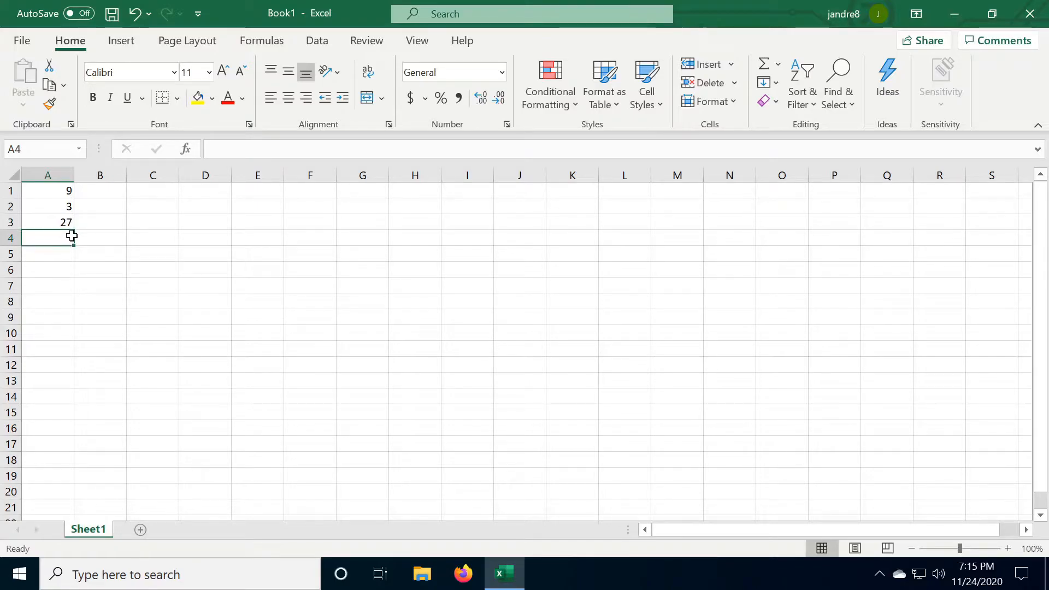
text(=A3)
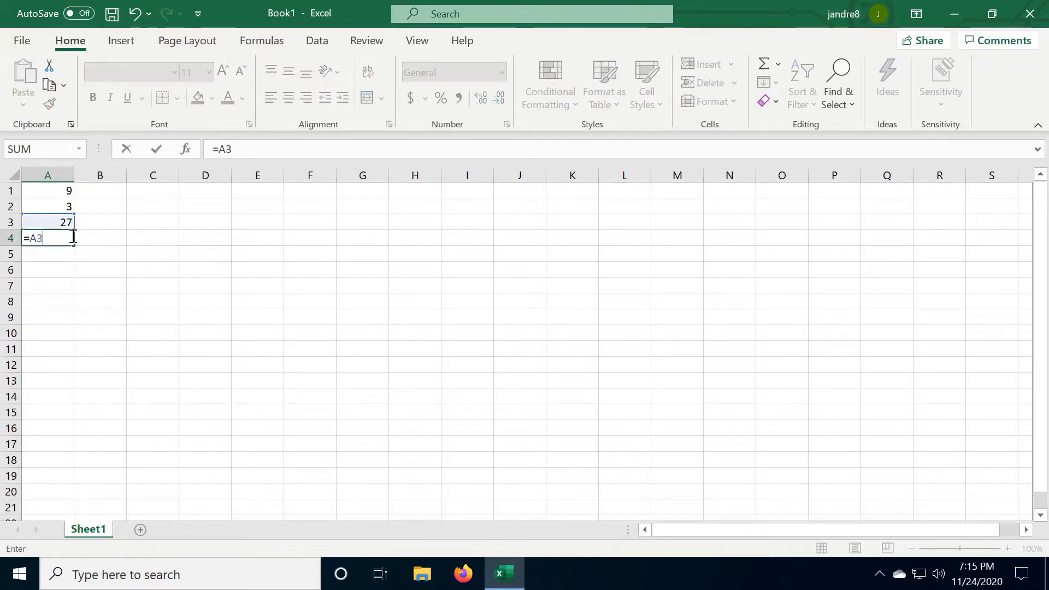
text(*2)
key(Return)
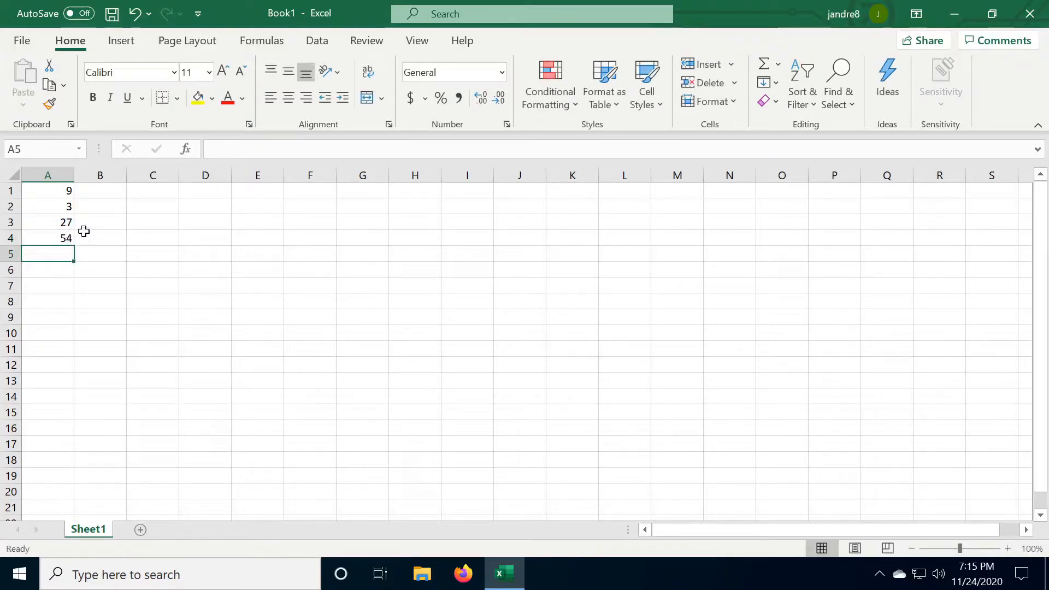
click(58, 223)
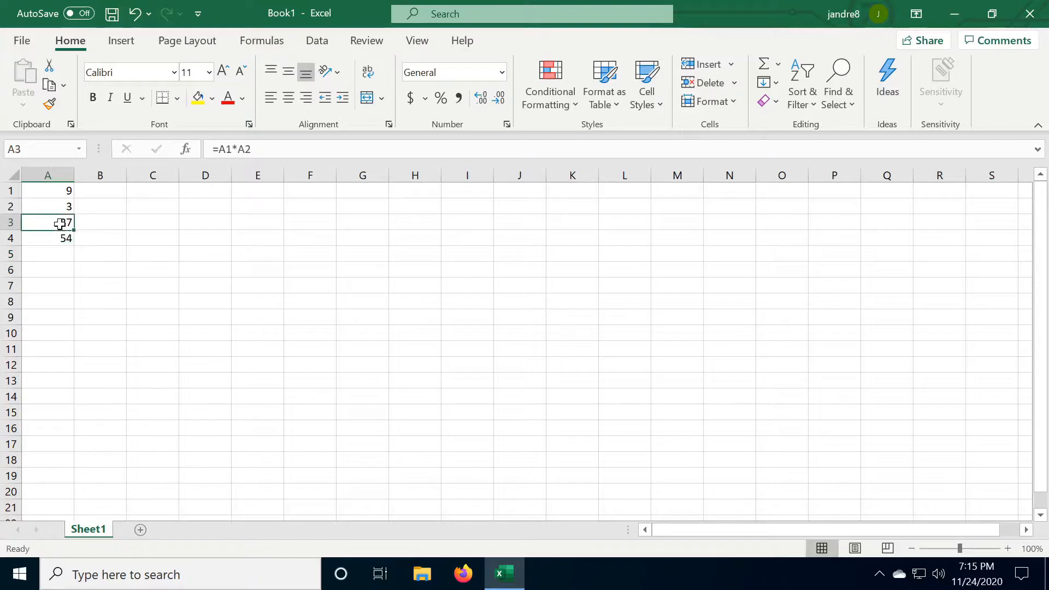
click(66, 238)
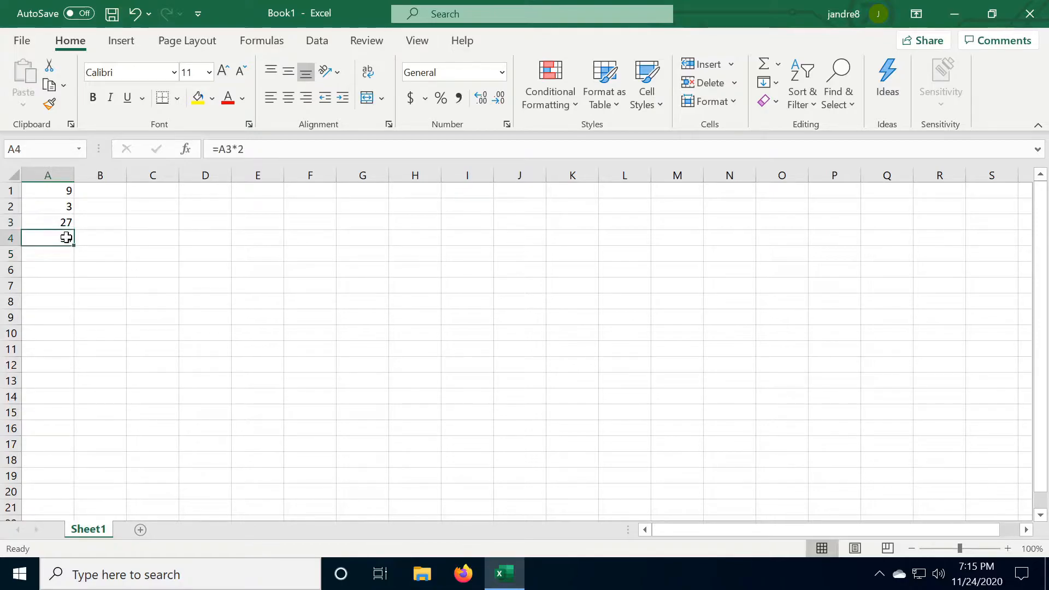
Step: Change the number in A1 to 8 and check the dependent formulas in A3 and A4
click(69, 192)
double_click(69, 192)
key(Escape)
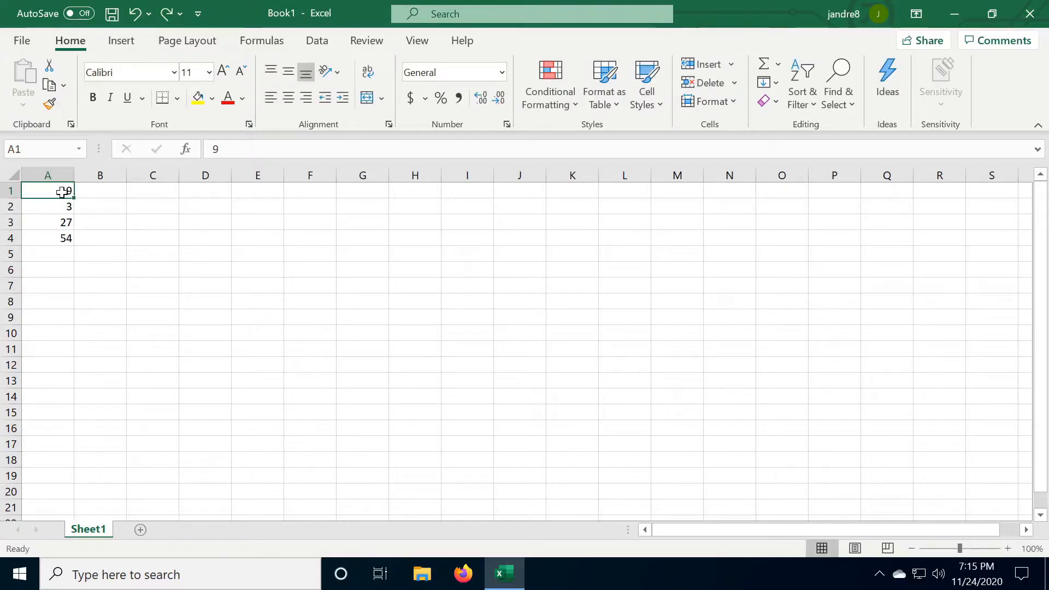
text(8)
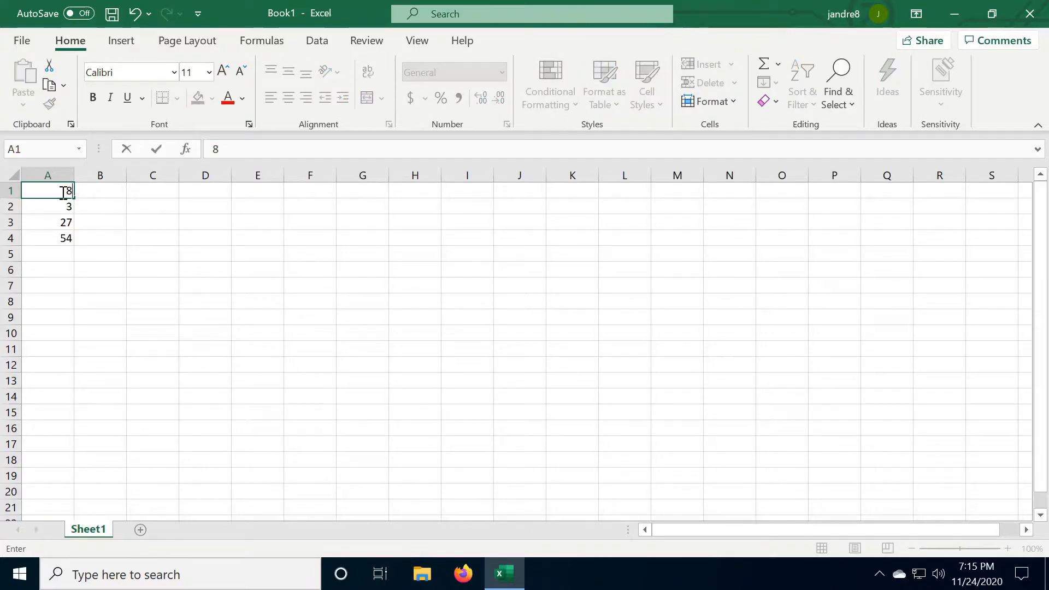
key(Return)
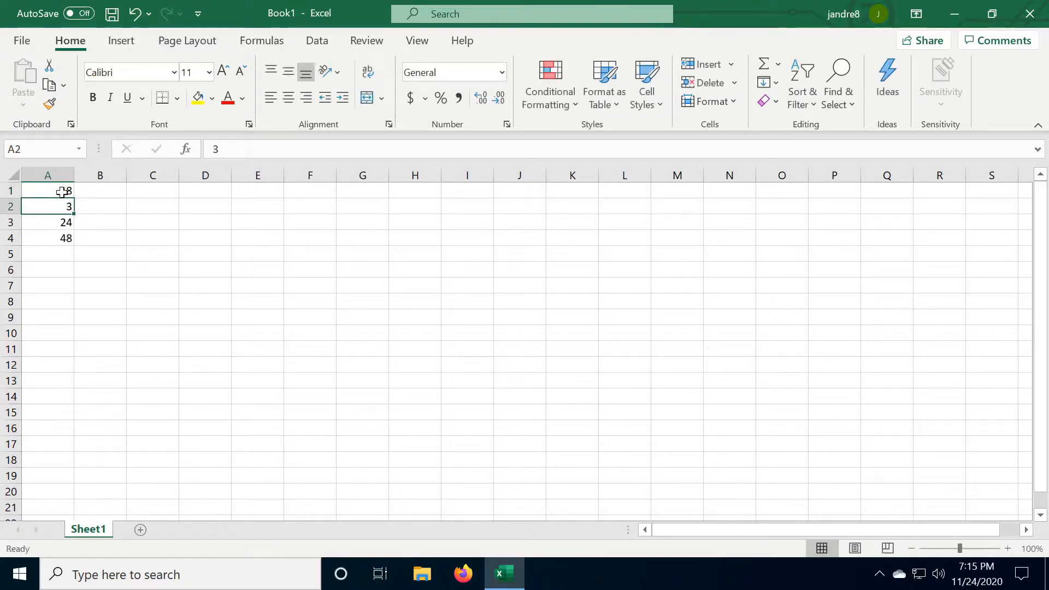
click(62, 224)
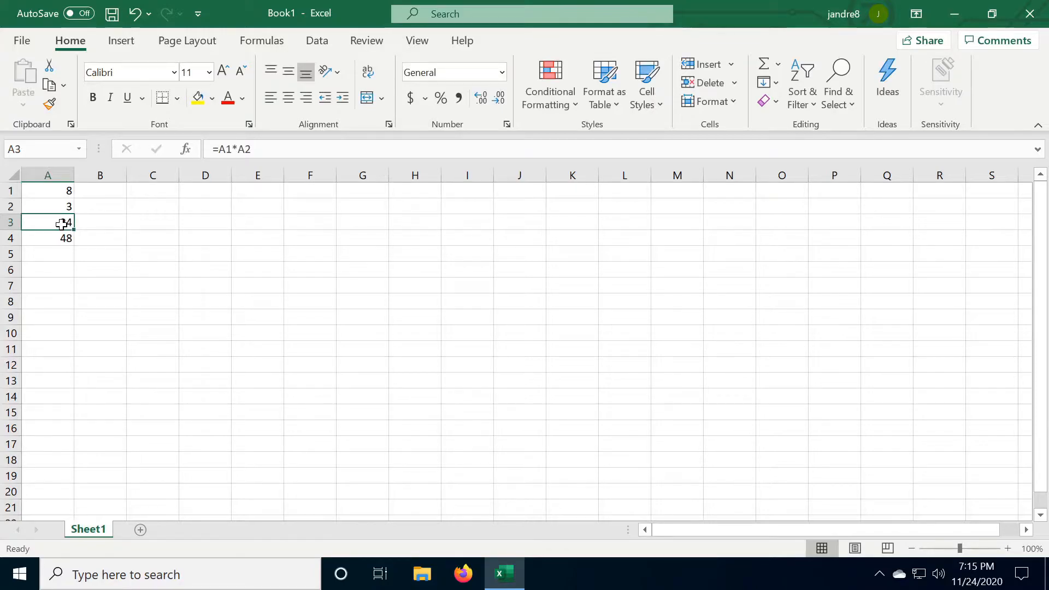
click(67, 239)
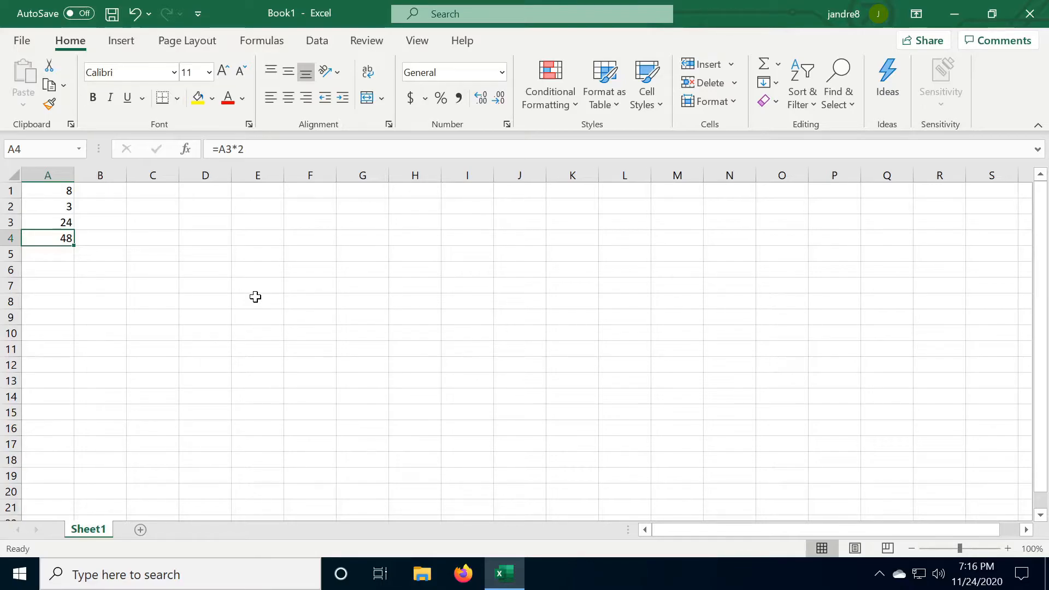
Step: Enter the formula =A1+5 in cell B1
click(106, 192)
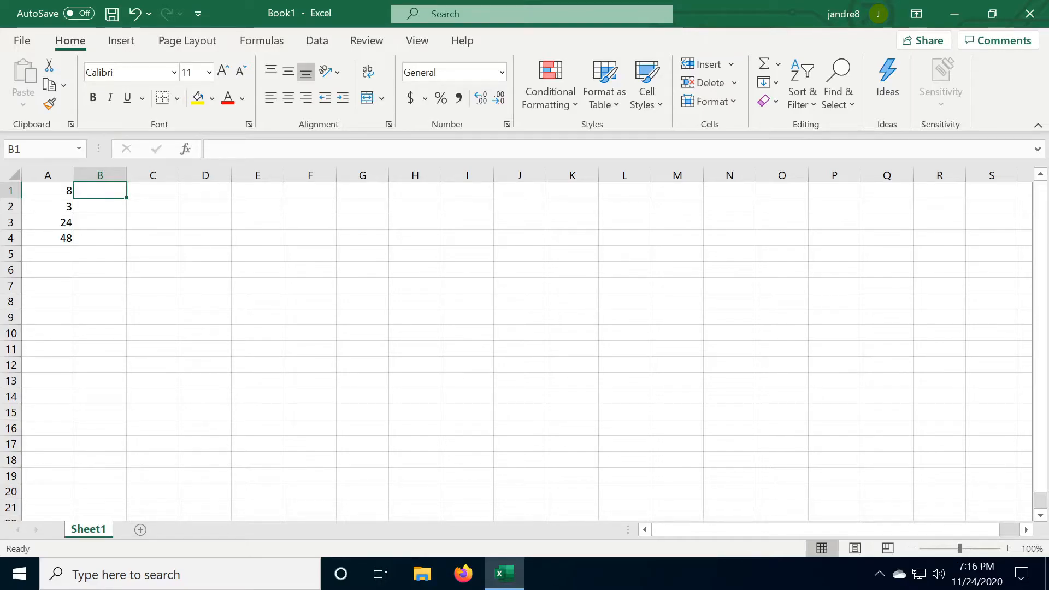
text(=A1+5)
key(Return)
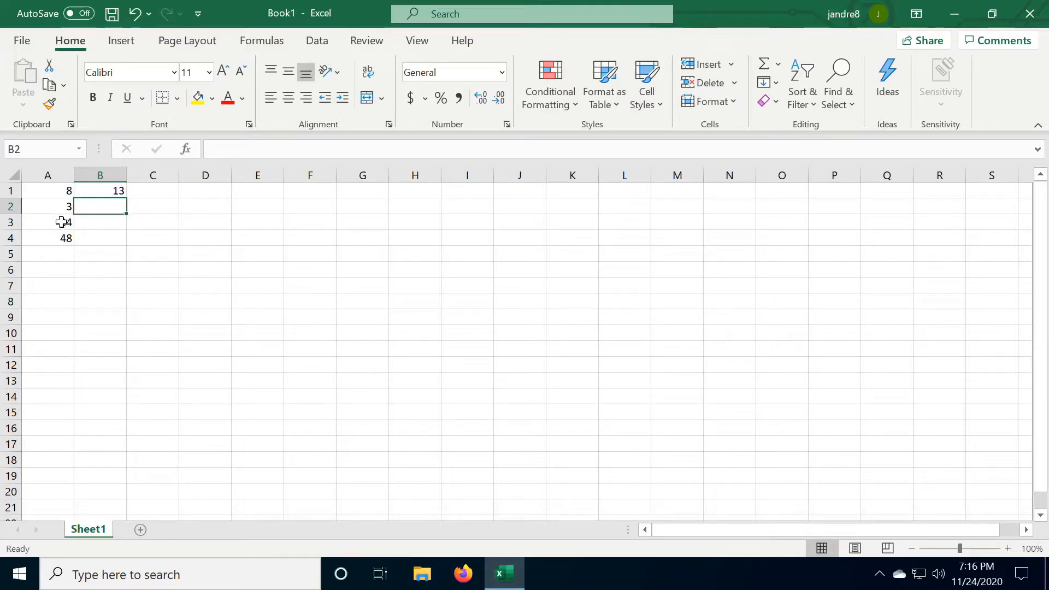
Step: Highlight A2:A4 and the B1 formula cell, and try selecting column D, row 4 and the whole sheet
drag(59, 206, 64, 234)
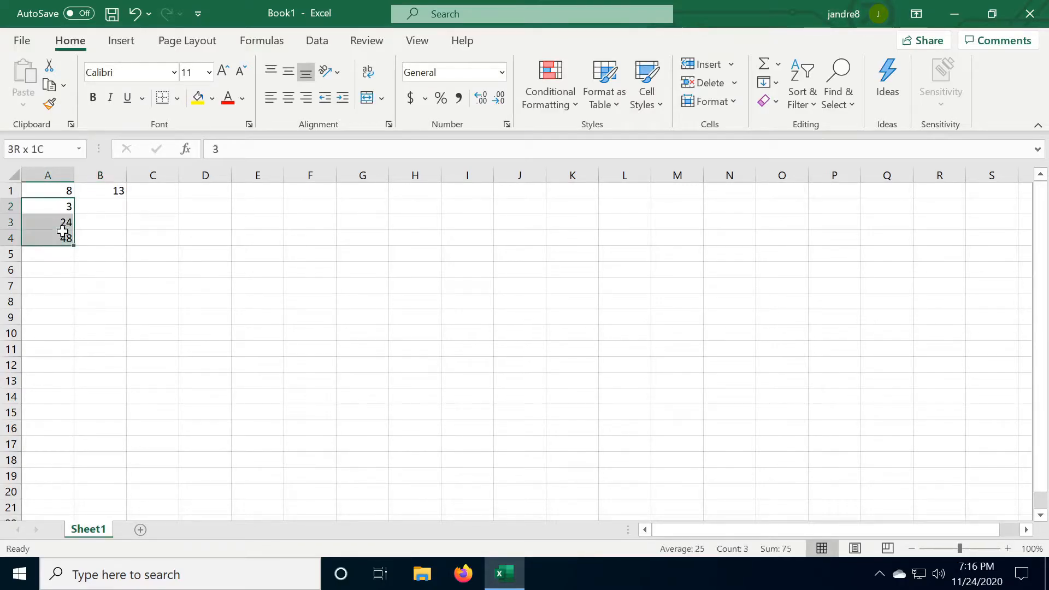
click(109, 190)
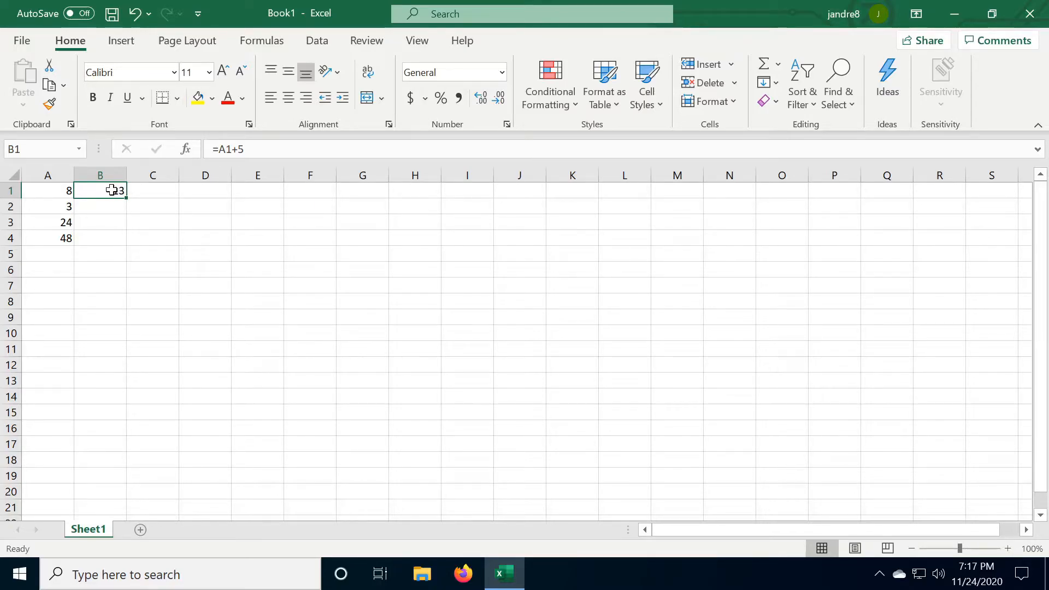
click(203, 171)
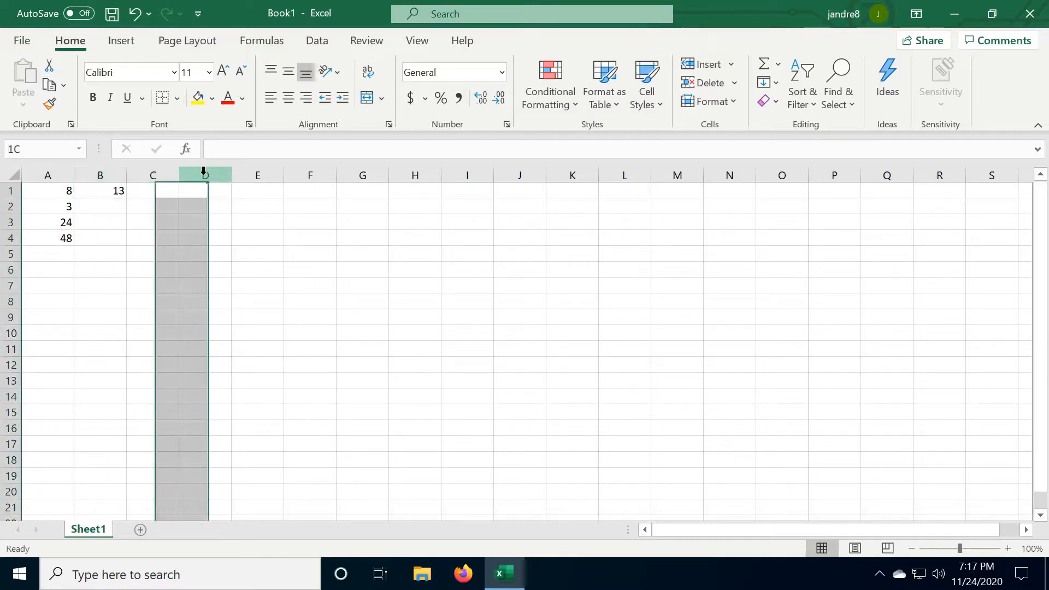
click(9, 236)
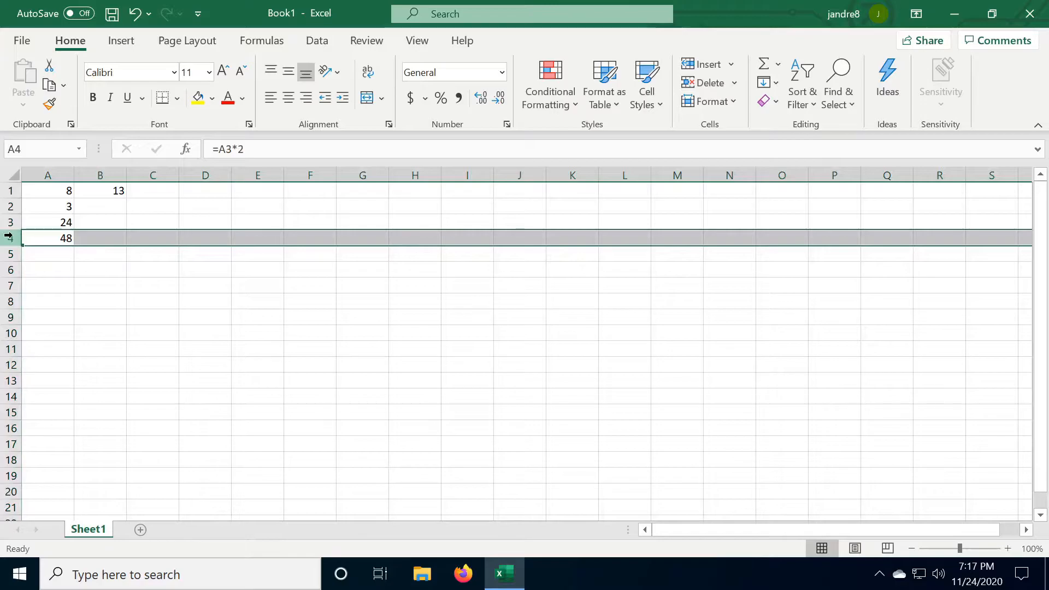
click(14, 174)
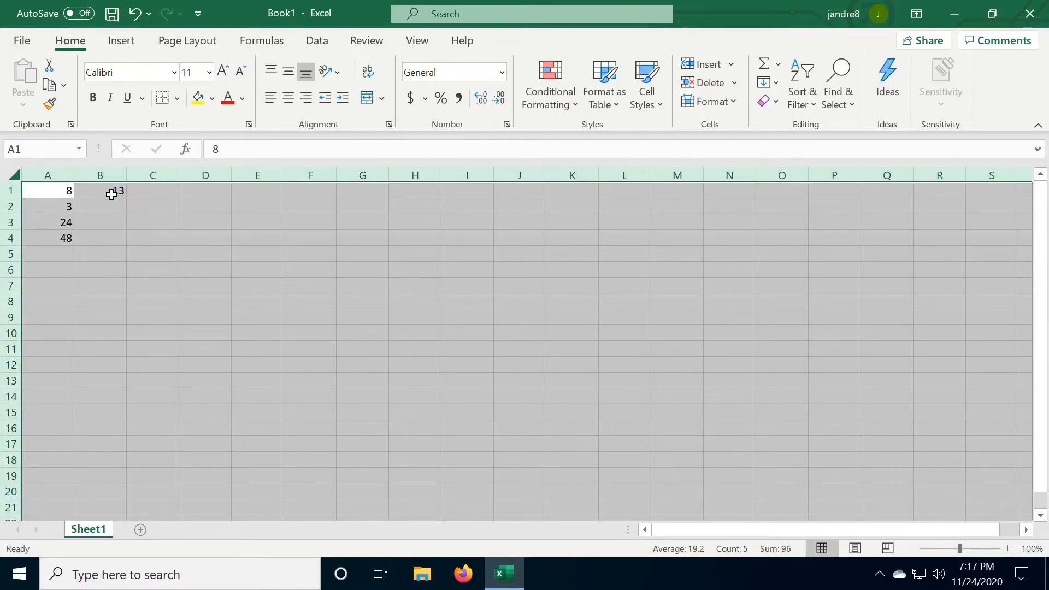
Step: Fill the formula in B1 down to B4 and check each copied formula against its neighbouring cell in column A
click(111, 190)
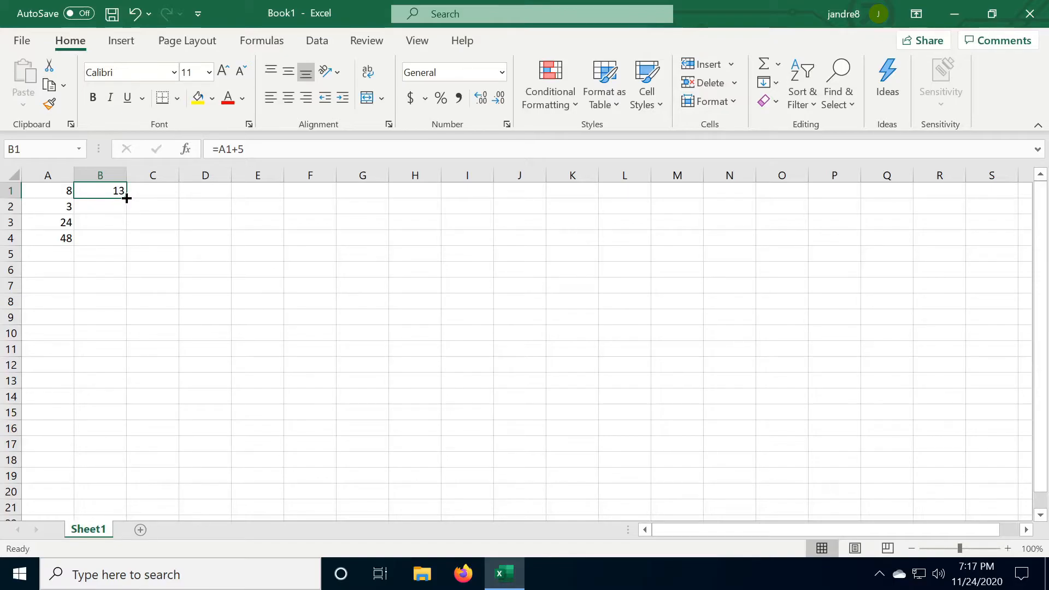
drag(127, 198, 124, 243)
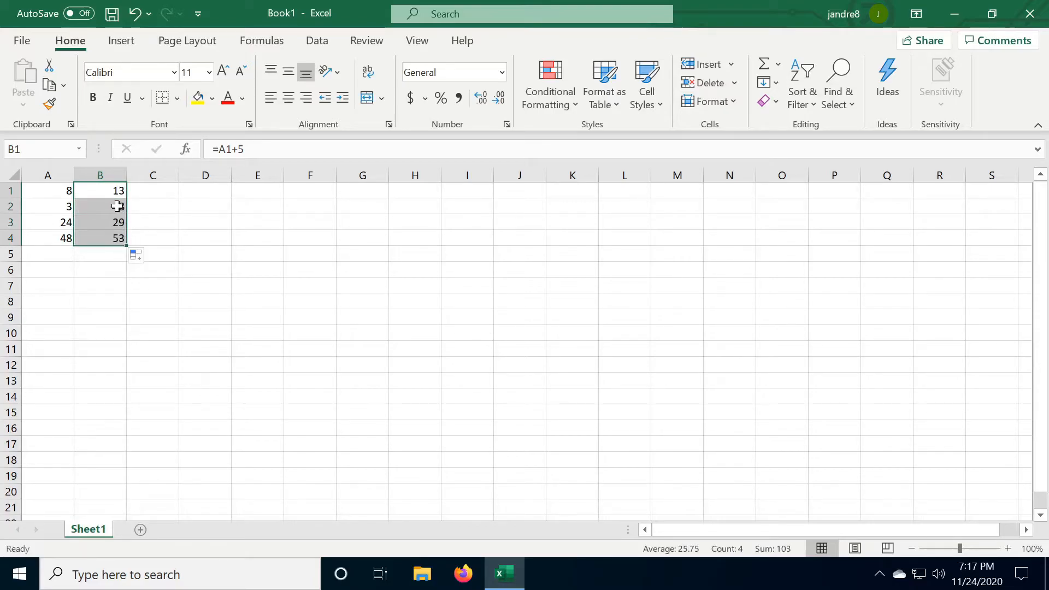
click(62, 209)
click(118, 207)
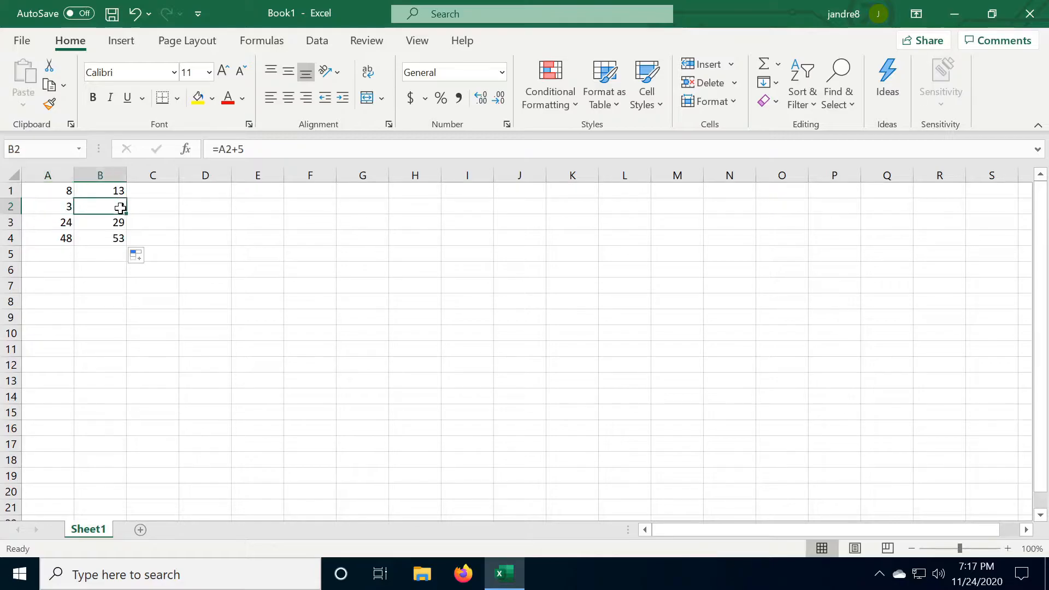
click(61, 224)
click(96, 224)
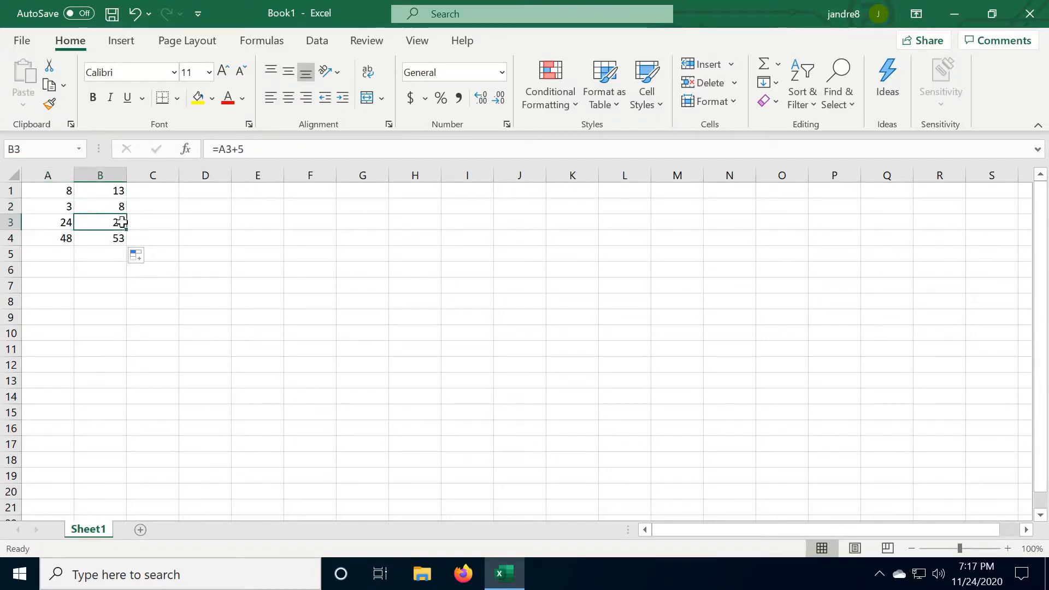
click(57, 241)
click(99, 239)
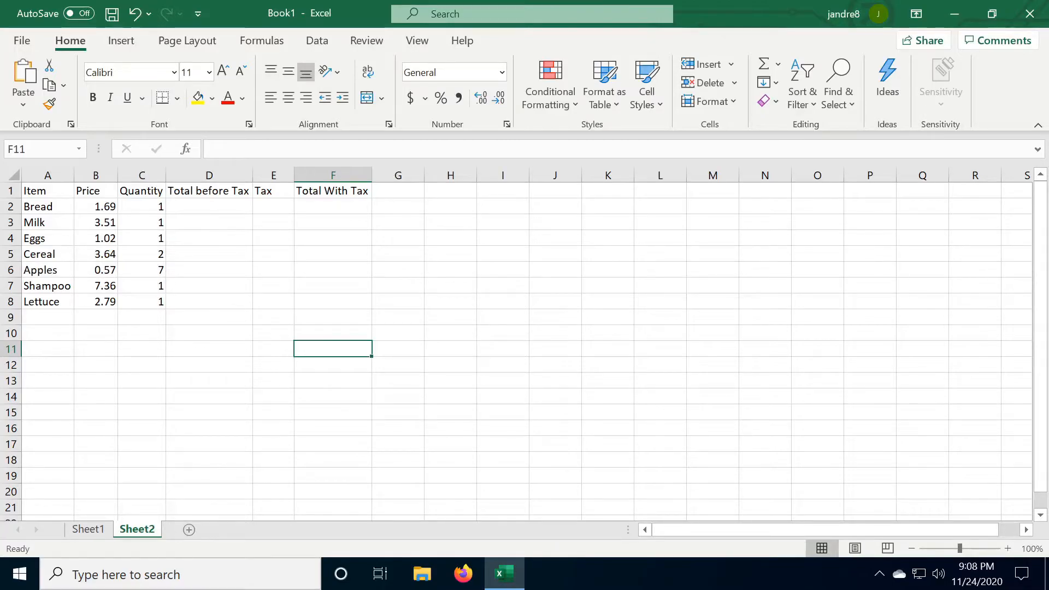
Step: Calculate Bread's total before tax with =B2*C2 in D2 and fill the formula down to D8
click(194, 205)
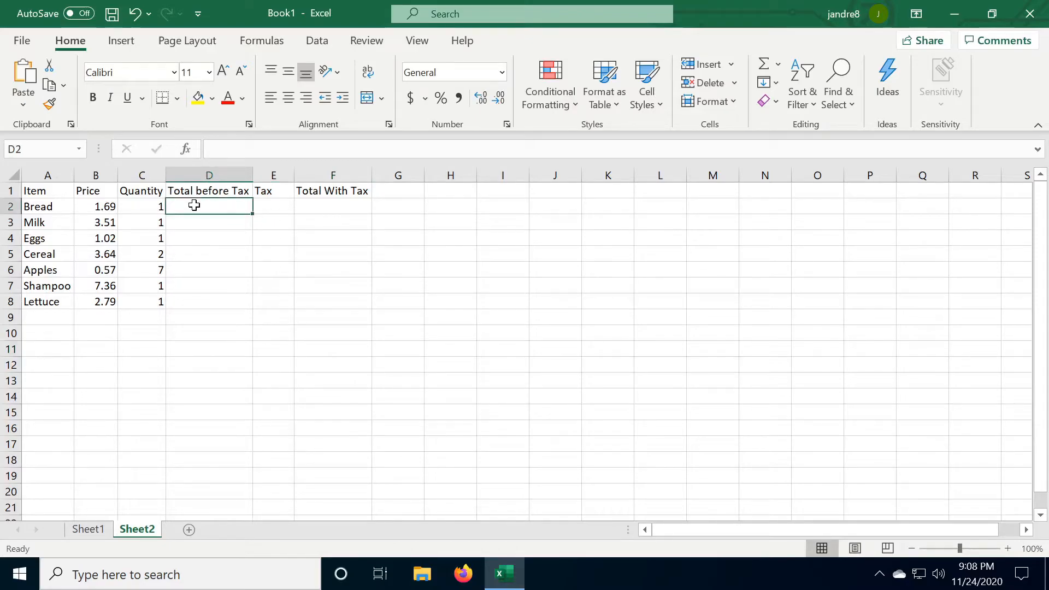
text(=)
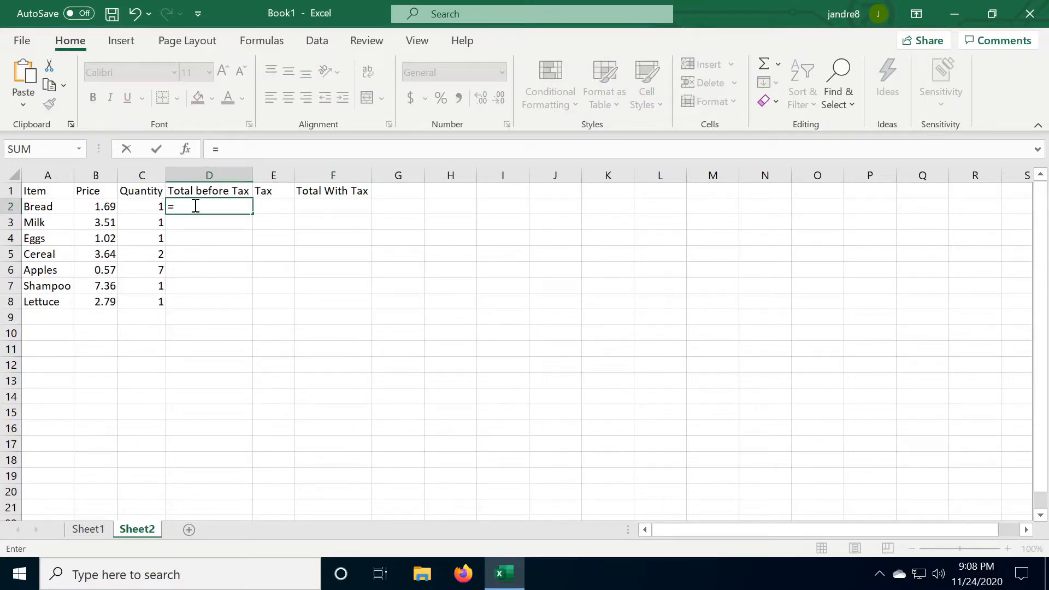
click(104, 208)
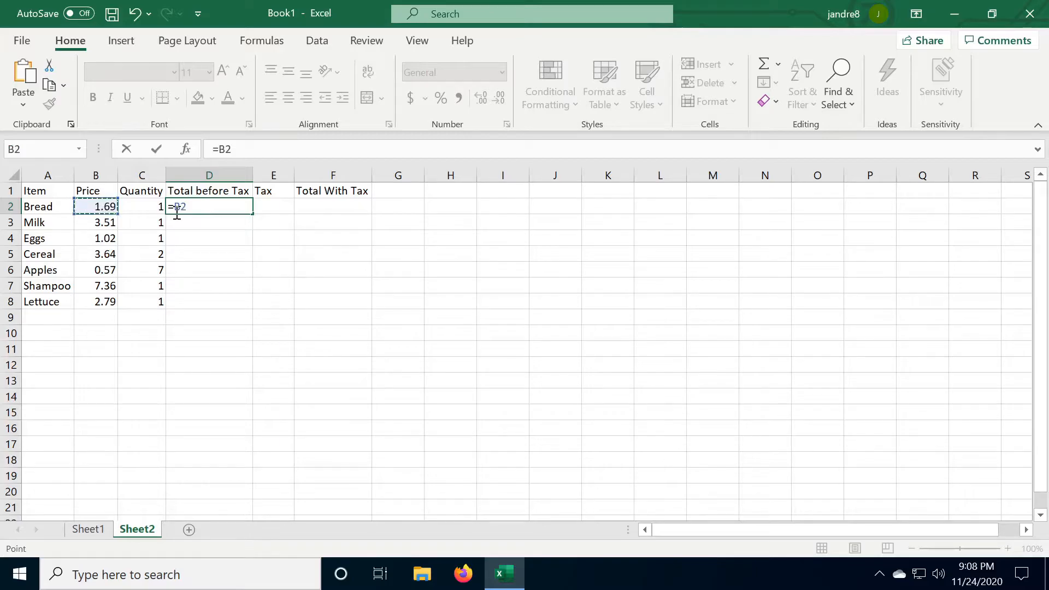
text(*)
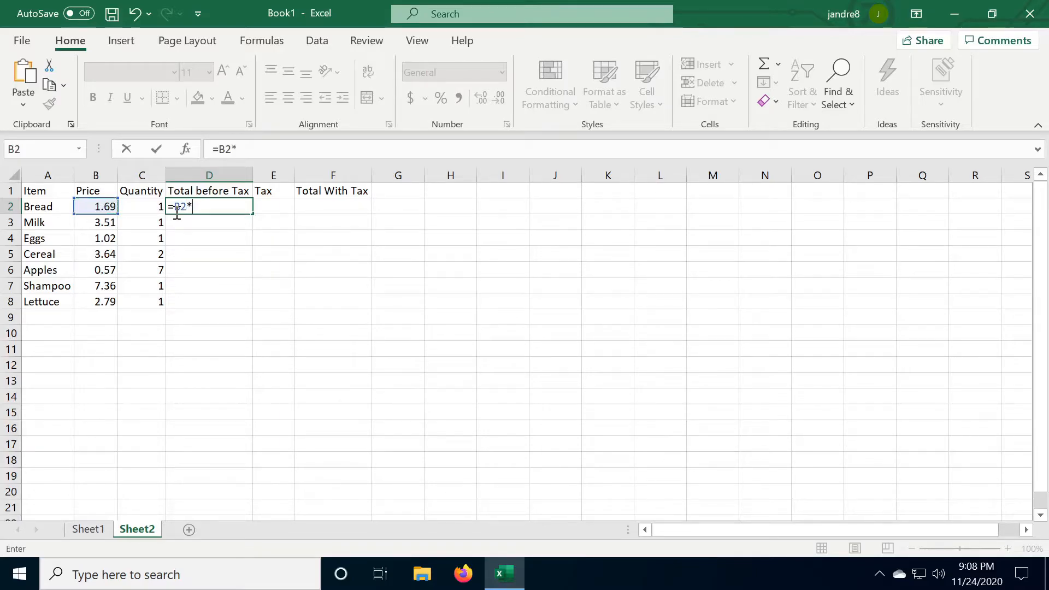
click(155, 207)
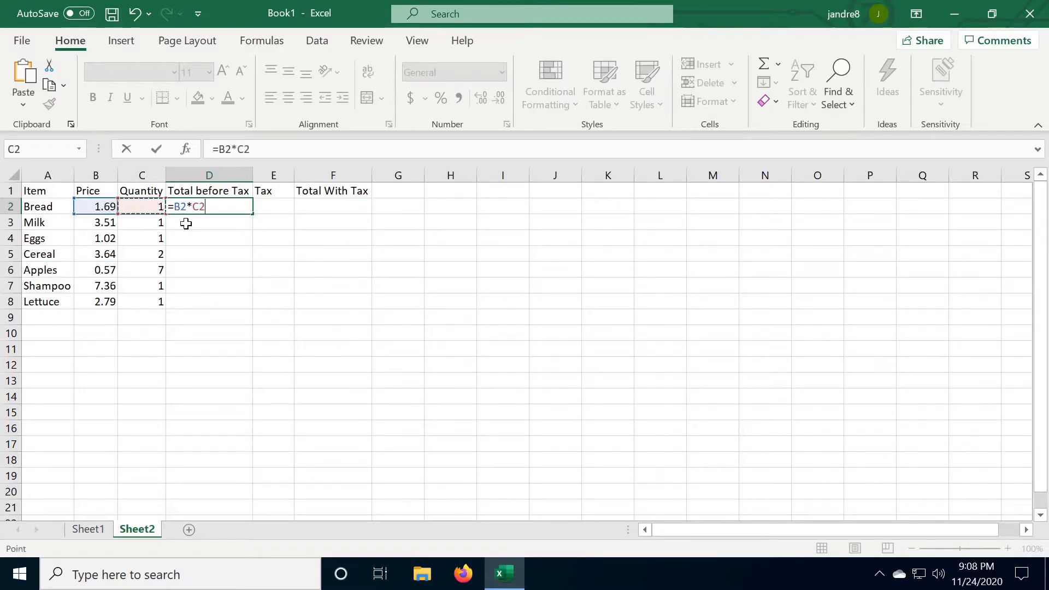
key(Return)
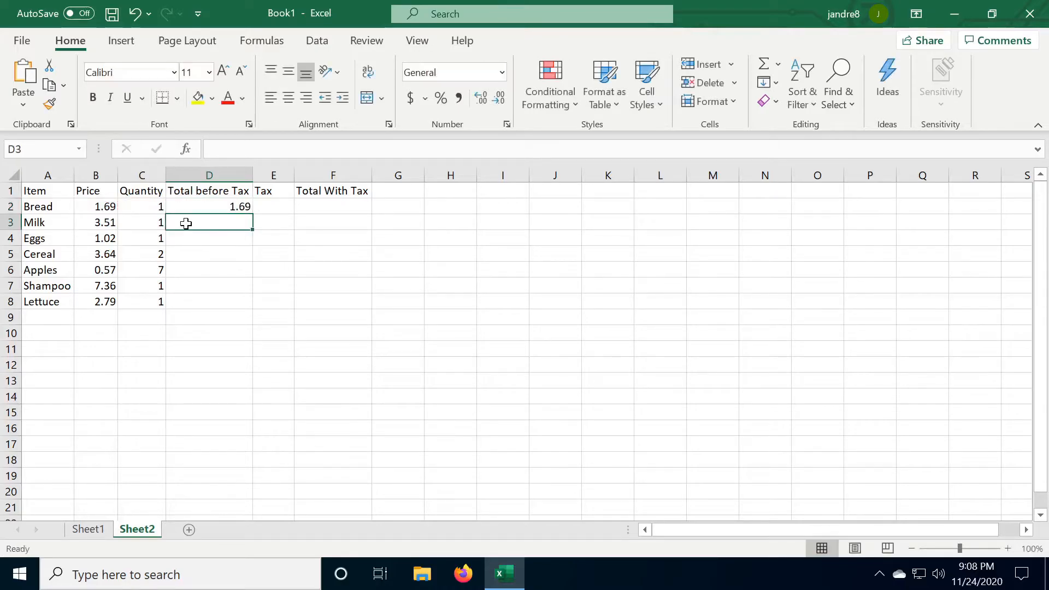
click(218, 207)
drag(252, 212, 253, 311)
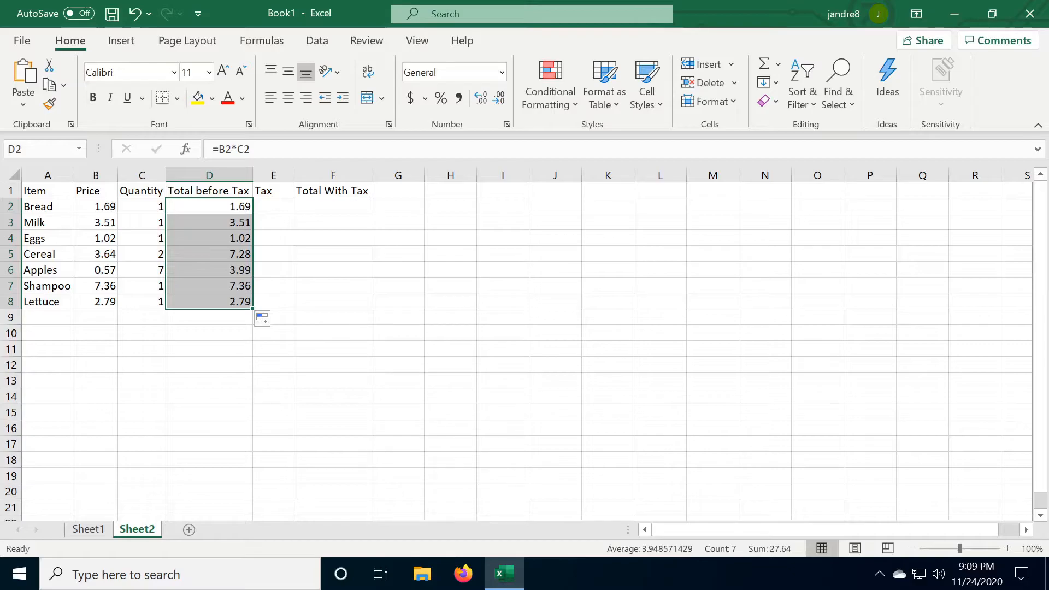
Step: Calculate Bread's tax with =D2*0.06 in E2 and fill the formula down to E8
click(272, 206)
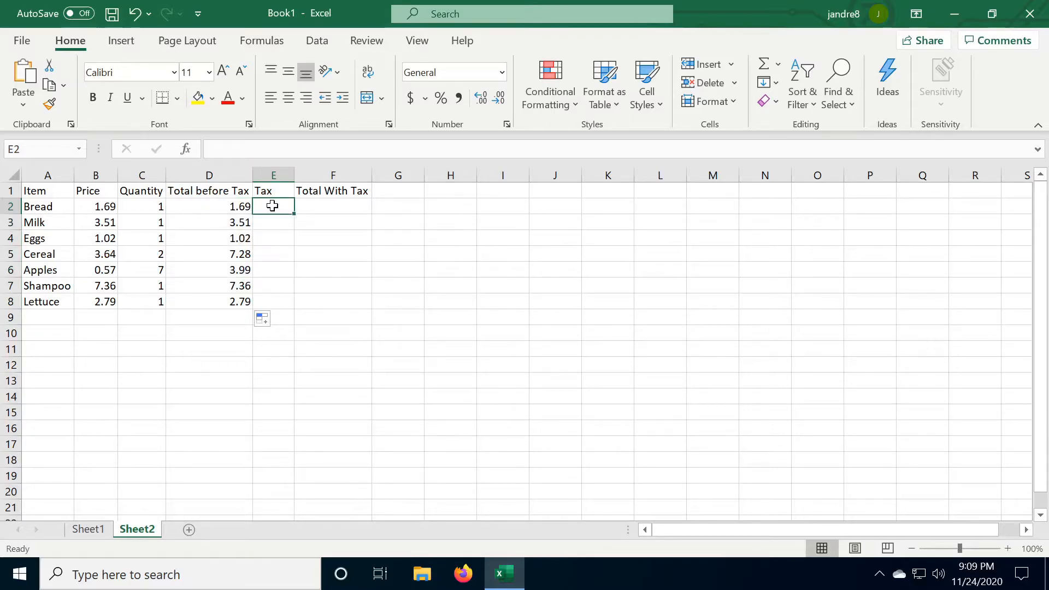
text(=)
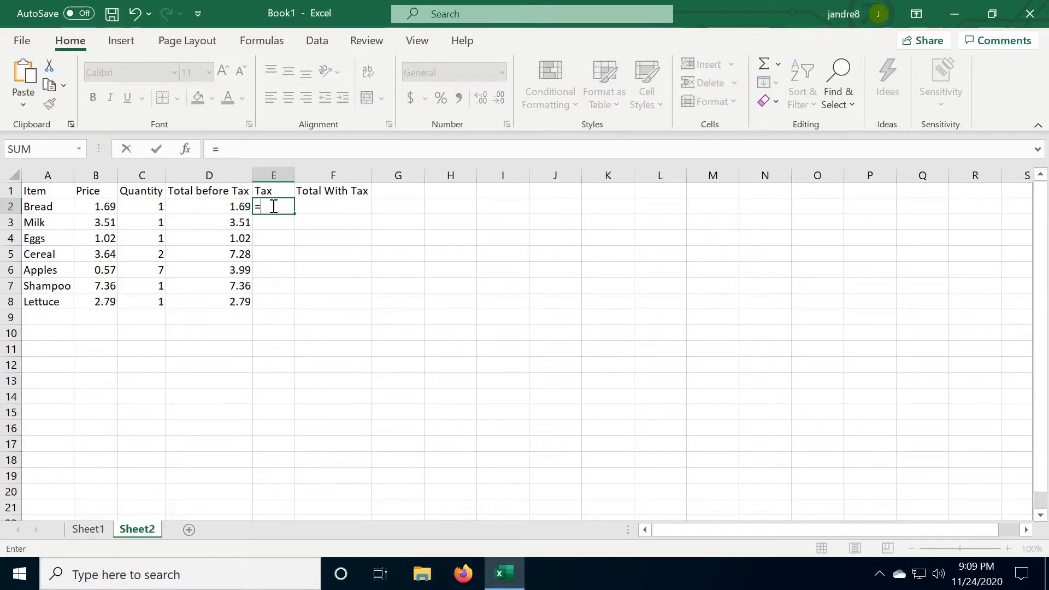
text(D2)
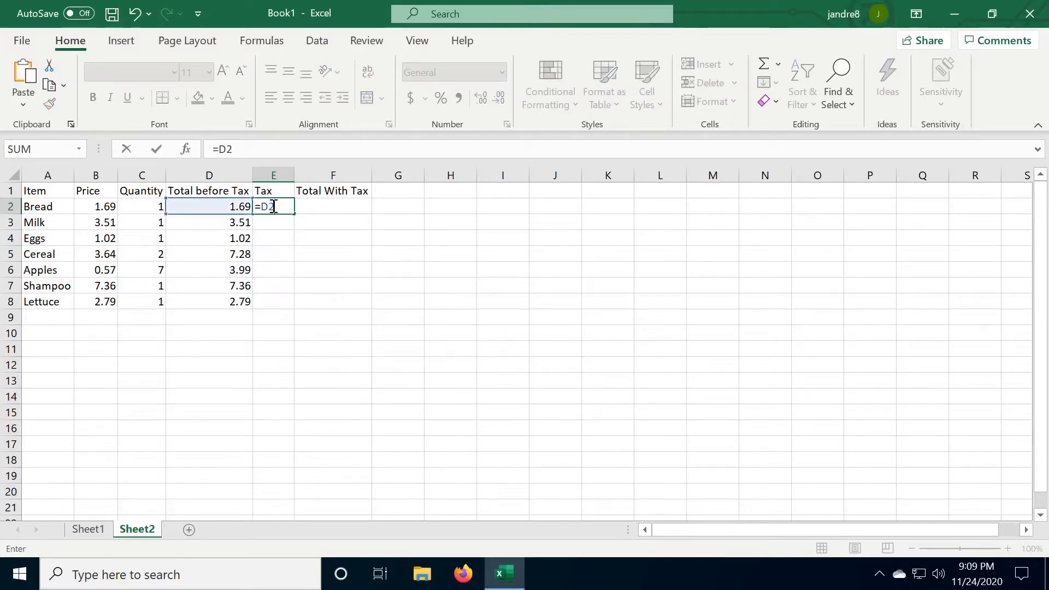
text(*0.06)
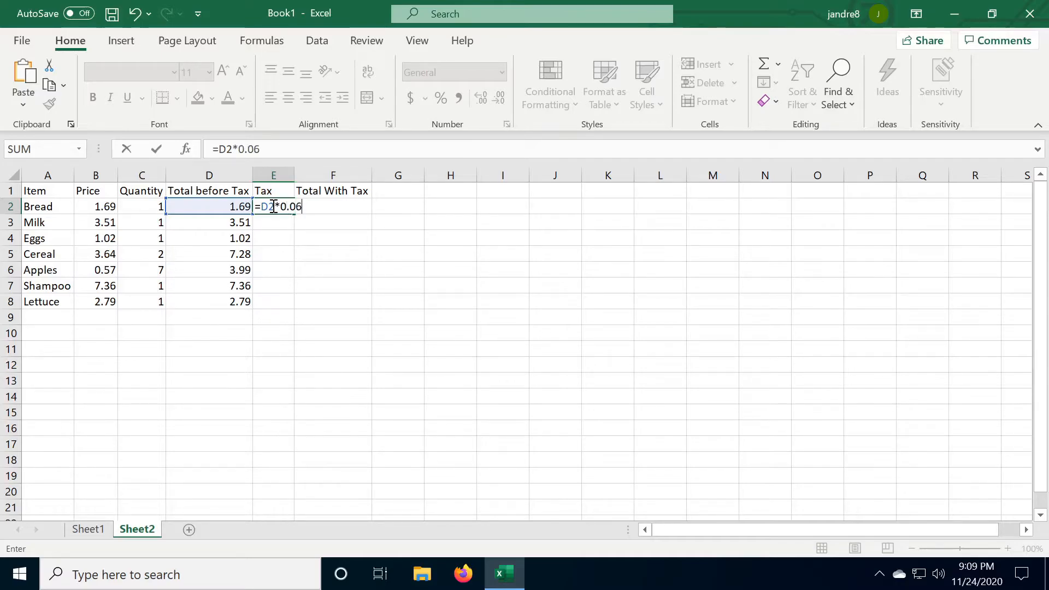
key(Return)
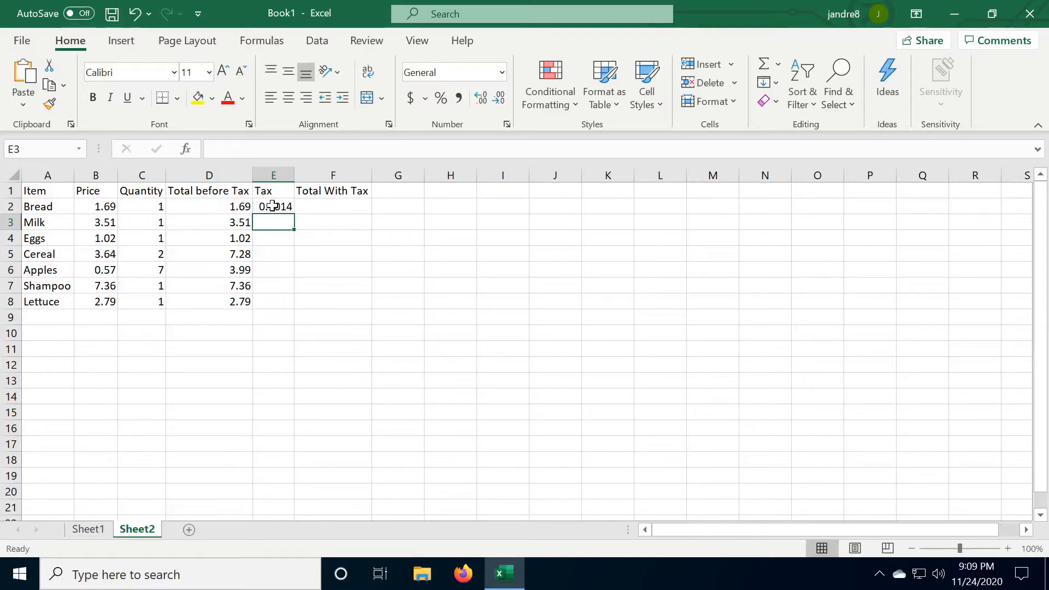
click(273, 207)
drag(296, 213, 285, 304)
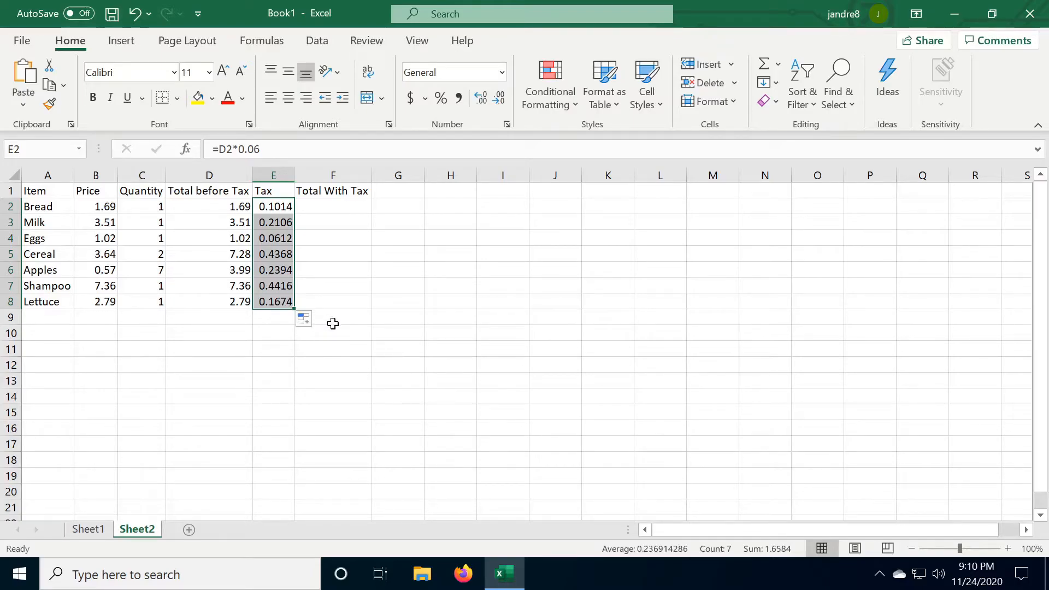
click(350, 330)
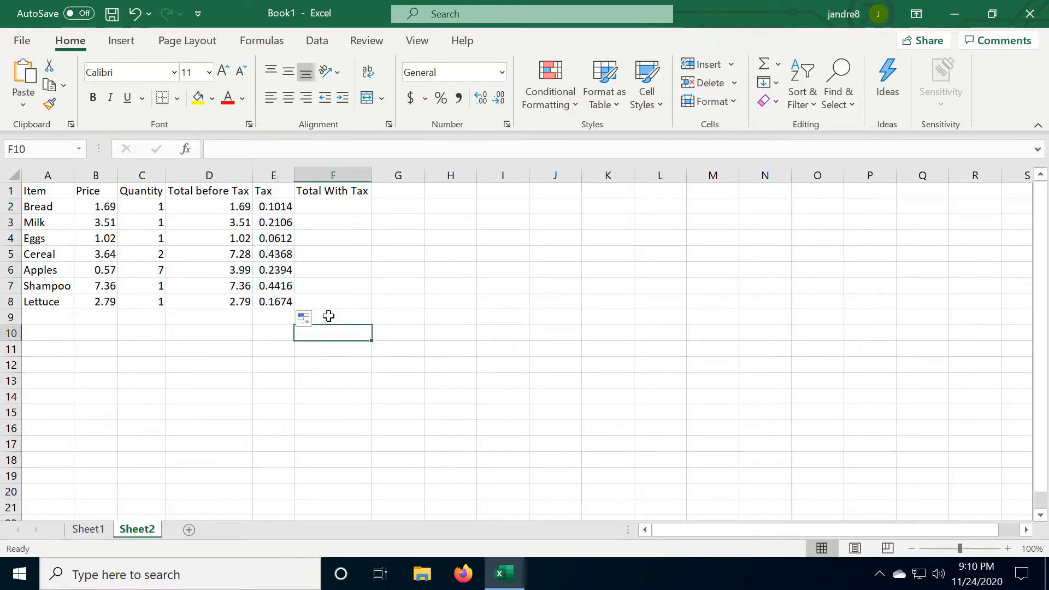
Step: Change the tax formula in E2 to =D2*0.07 and fill it down to E7
click(268, 207)
click(266, 150)
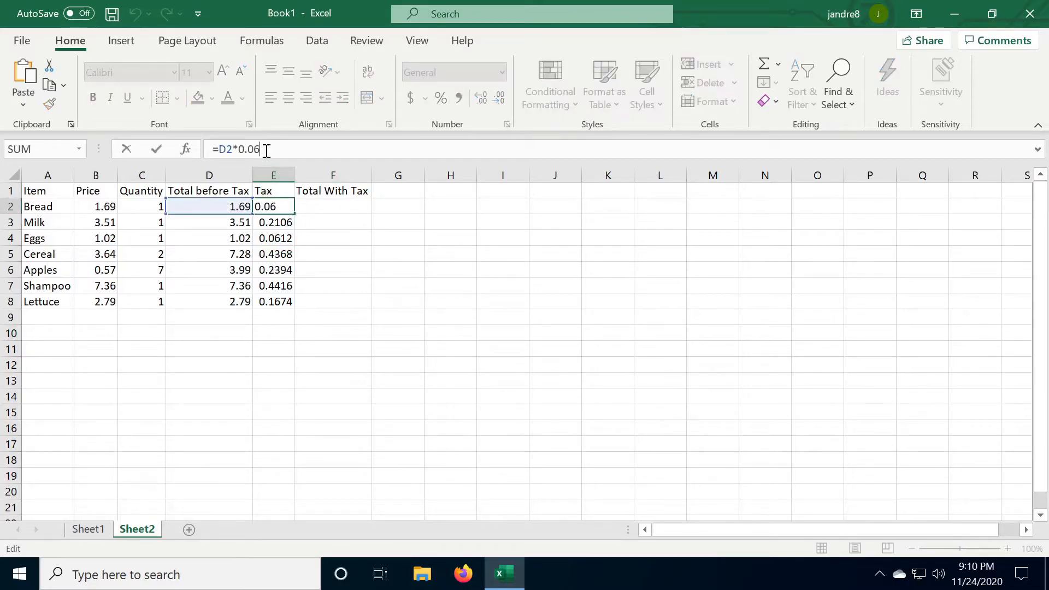
key(BackSpace)
text(7)
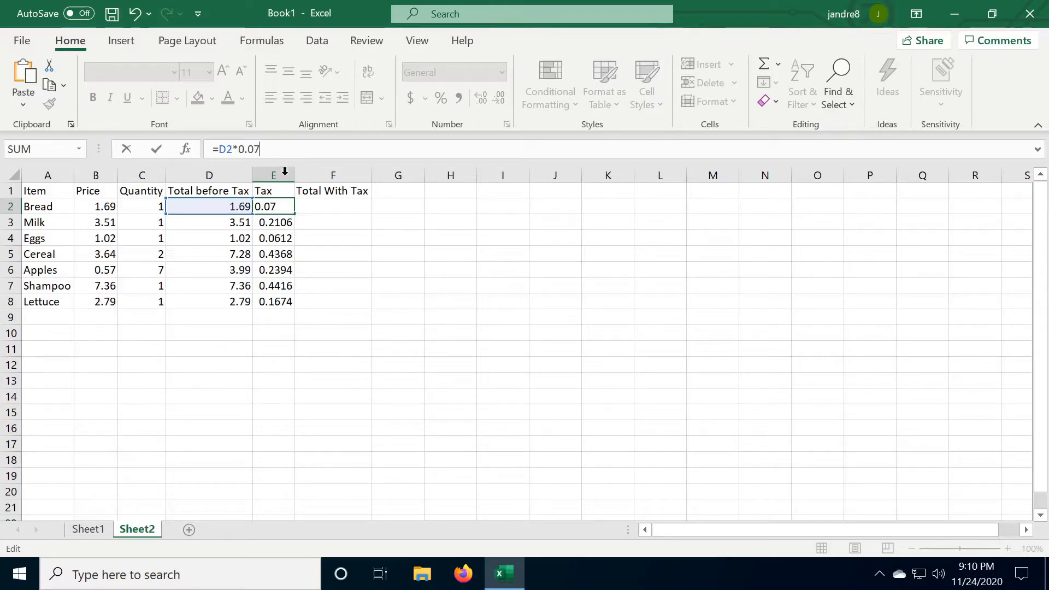
click(315, 205)
click(287, 207)
drag(294, 213, 287, 289)
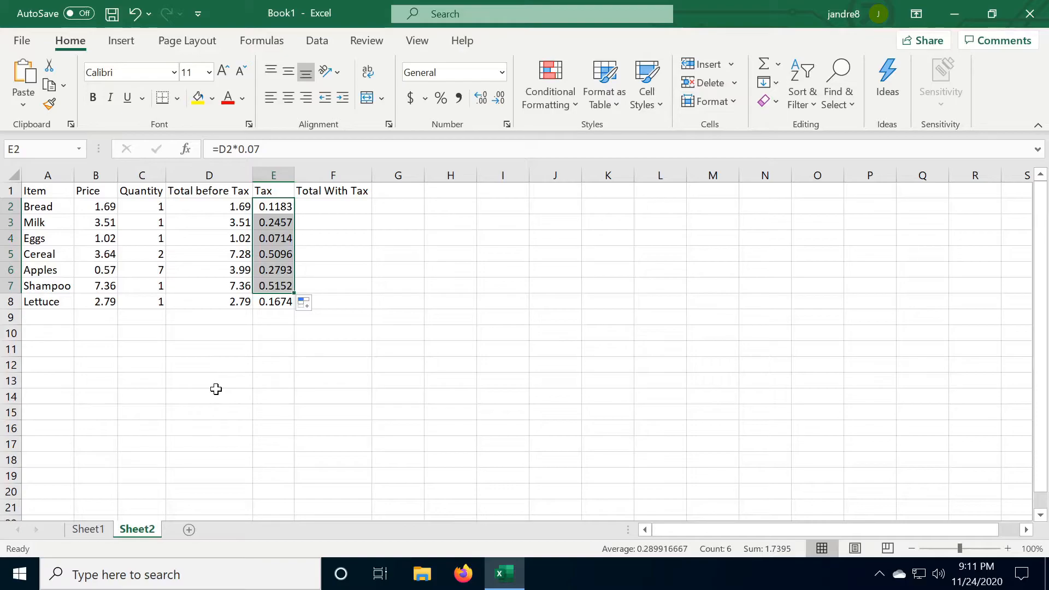
Step: Add the heading Tax Rate in G1 and enter the rate 0.06 in G2
click(397, 190)
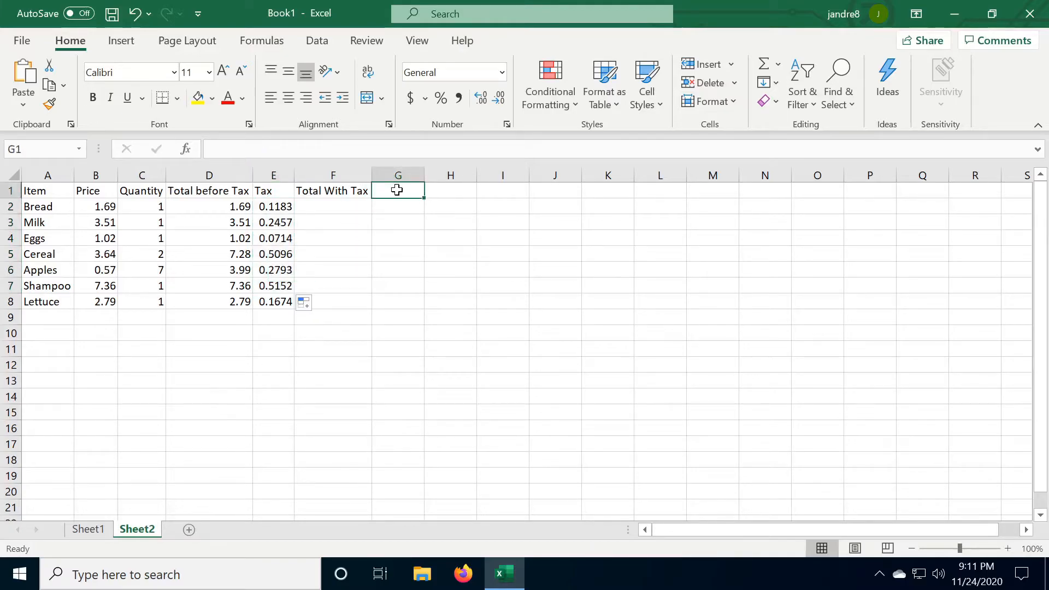
text(Tax Rate)
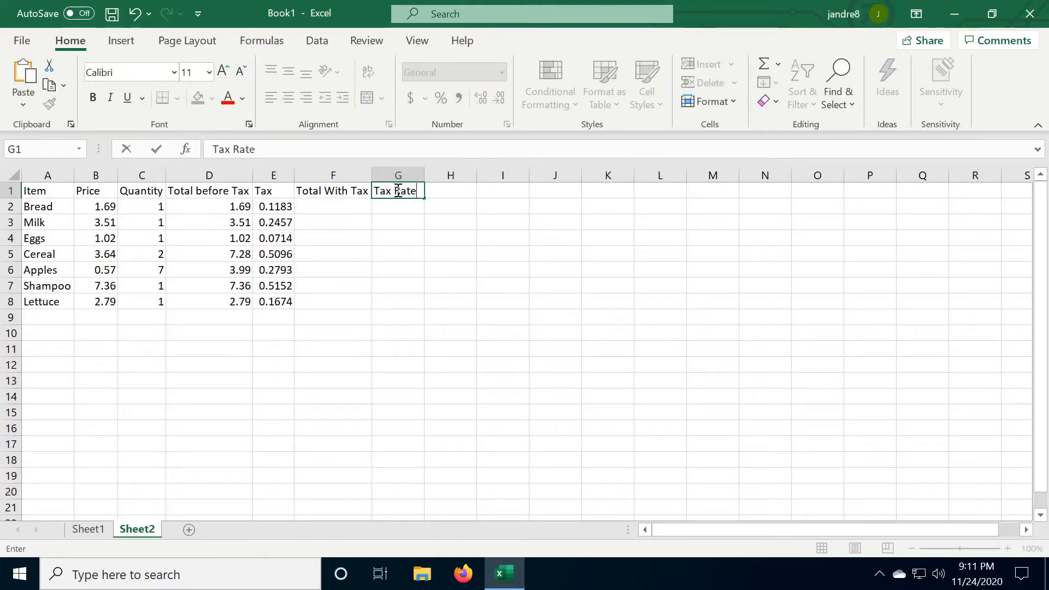
click(409, 210)
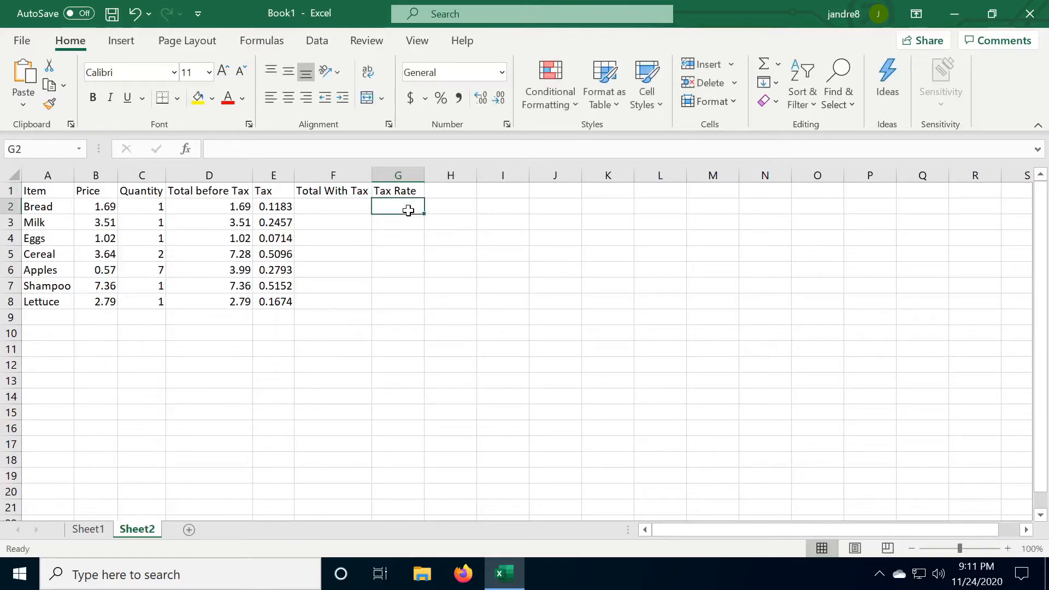
text(0.06)
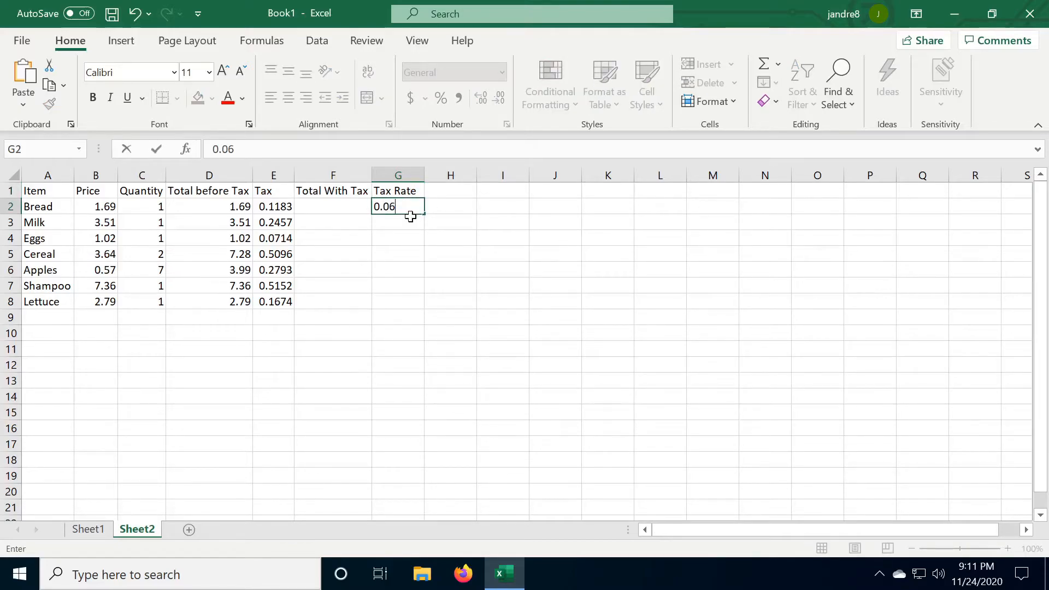
click(414, 225)
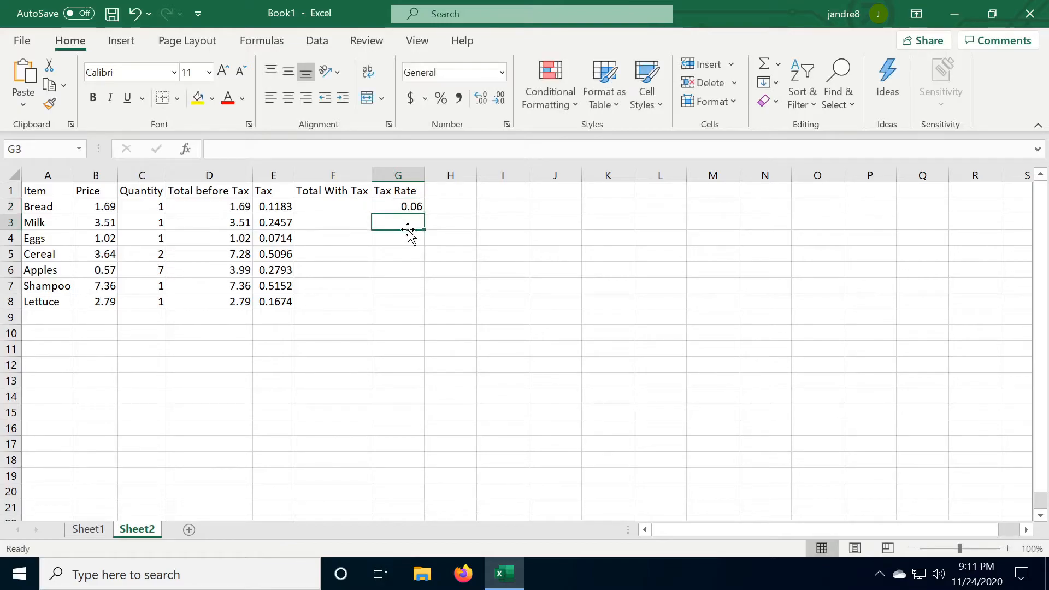
Step: Replace the tax formula in E2 with =D2*G2 so that it references the tax rate cell
click(279, 209)
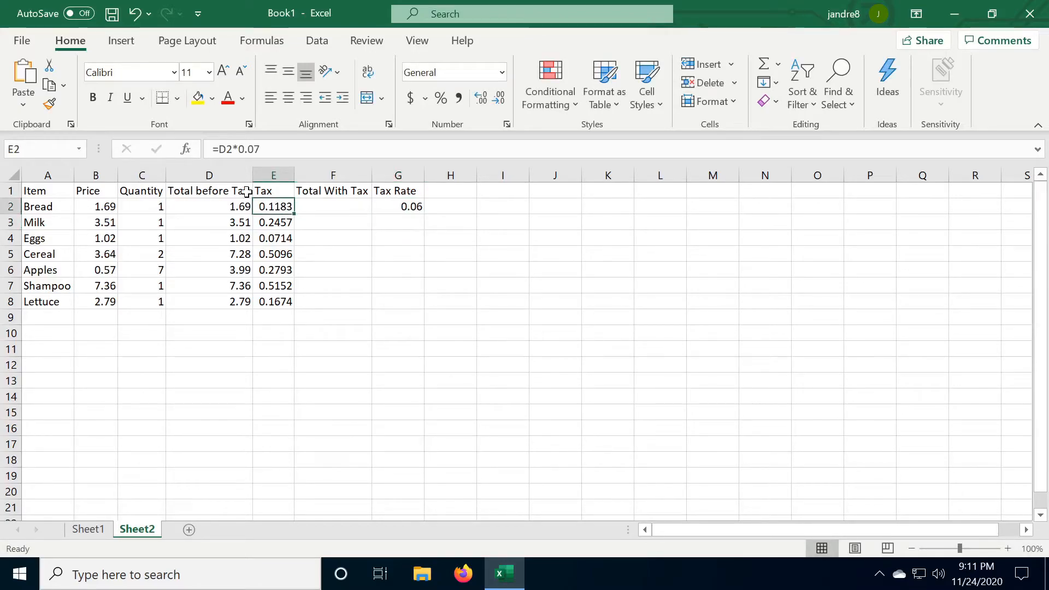
double_click(272, 205)
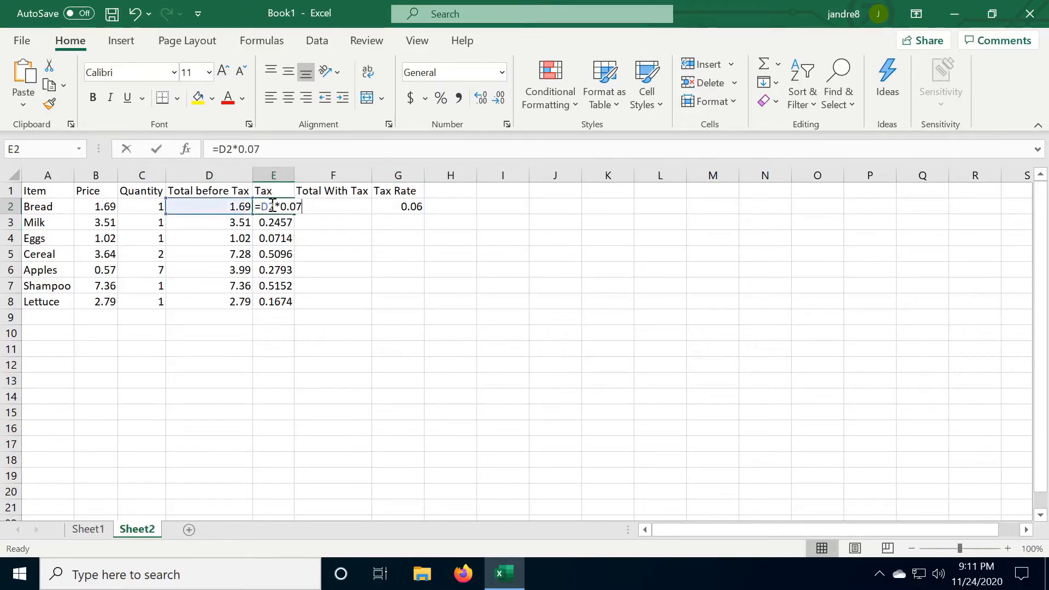
key(BackSpace)
key(BackSpace)
key(BackSpace)
key(BackSpace)
key(BackSpace)
key(BackSpace)
key(BackSpace)
key(BackSpace)
text(=D)
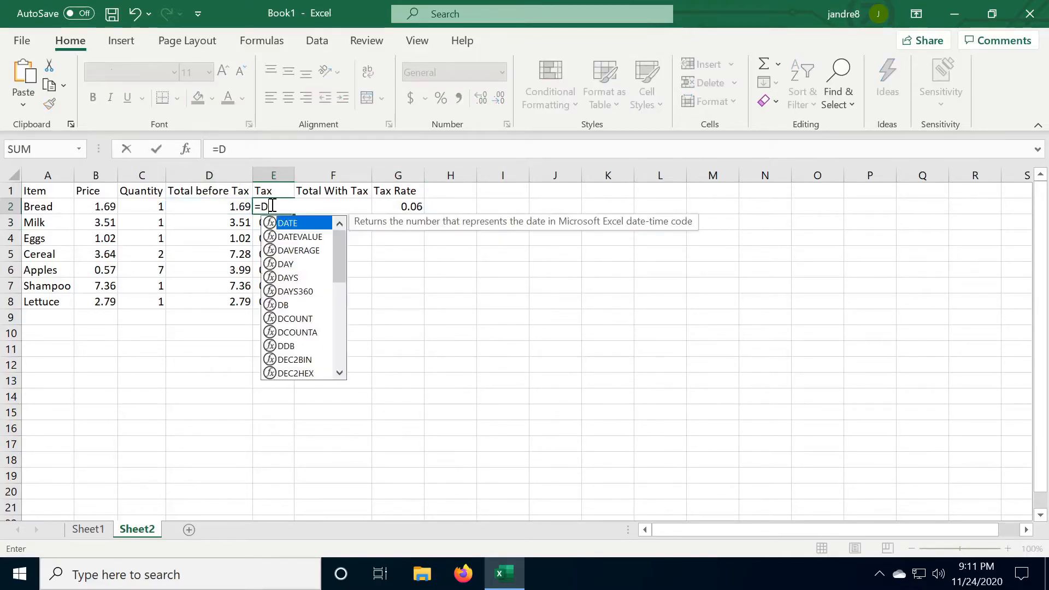
text(2)
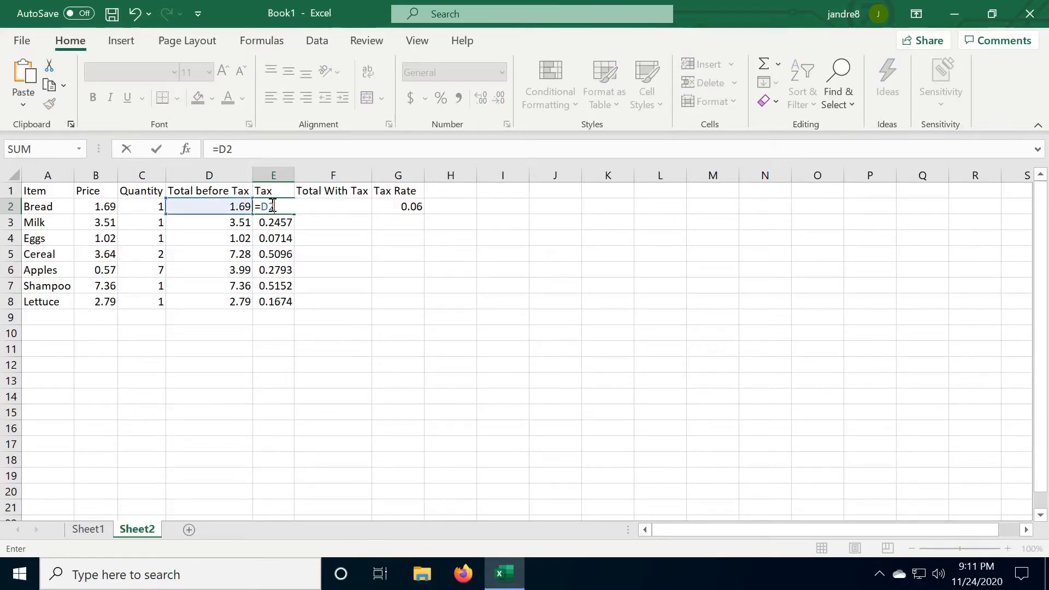
text(*G)
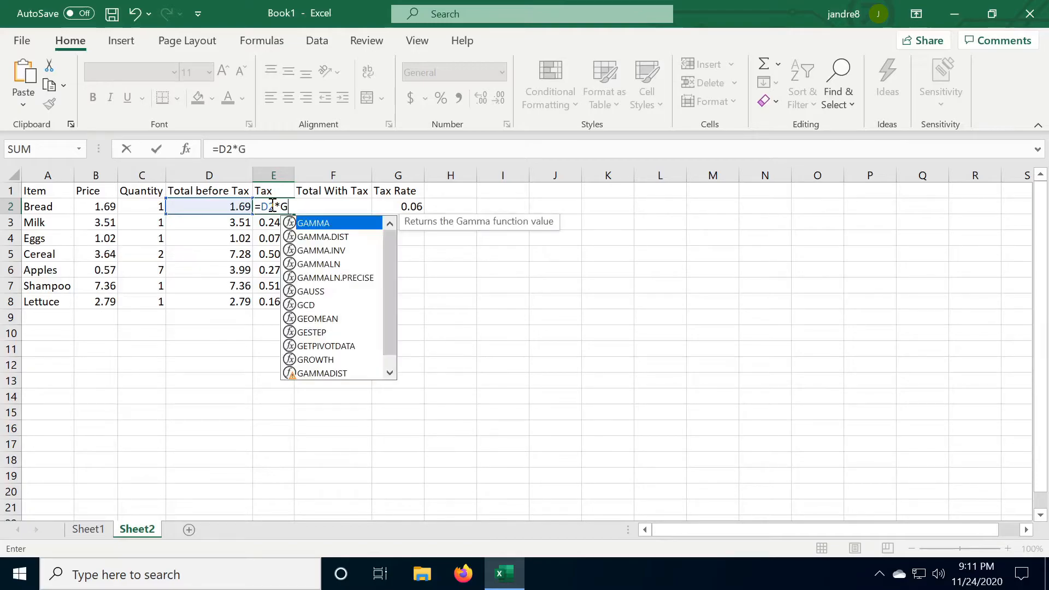
text(2)
key(Return)
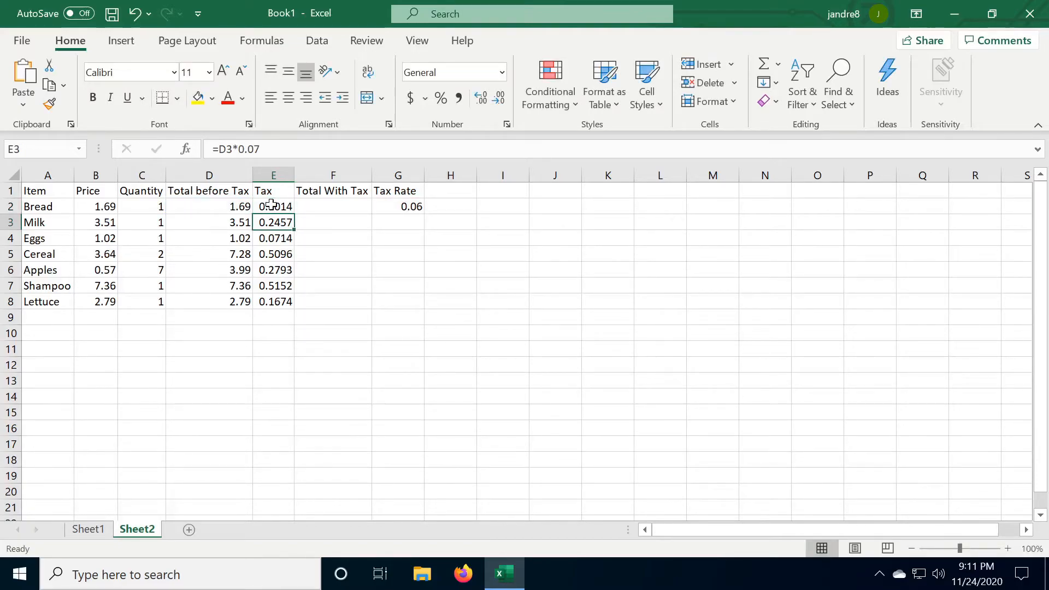
Step: Fill the tax formula in E2 down to E8 and compare the cell references in E2 and E3
click(281, 206)
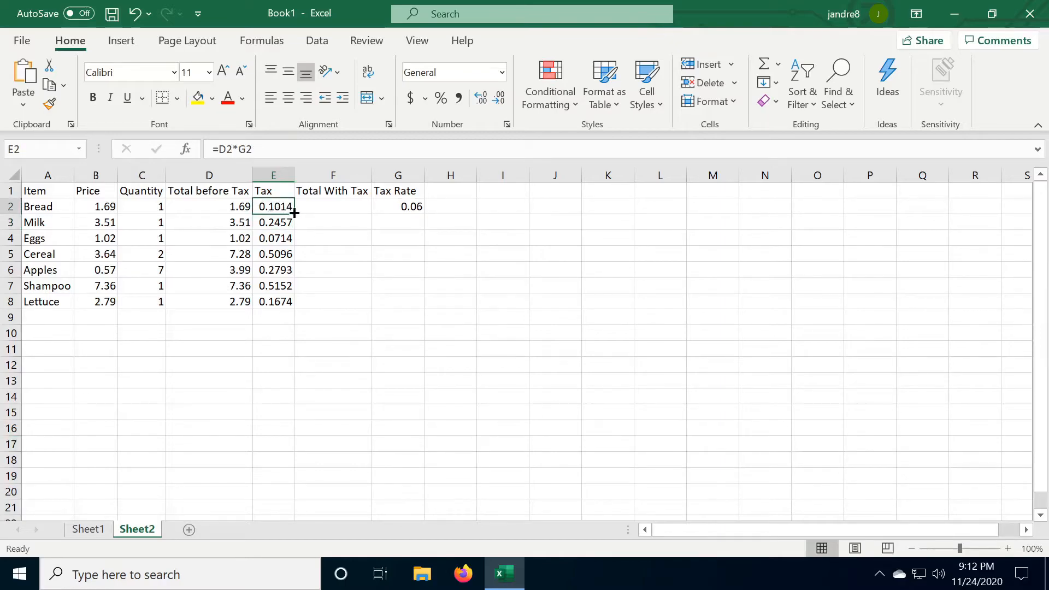
drag(295, 213, 293, 308)
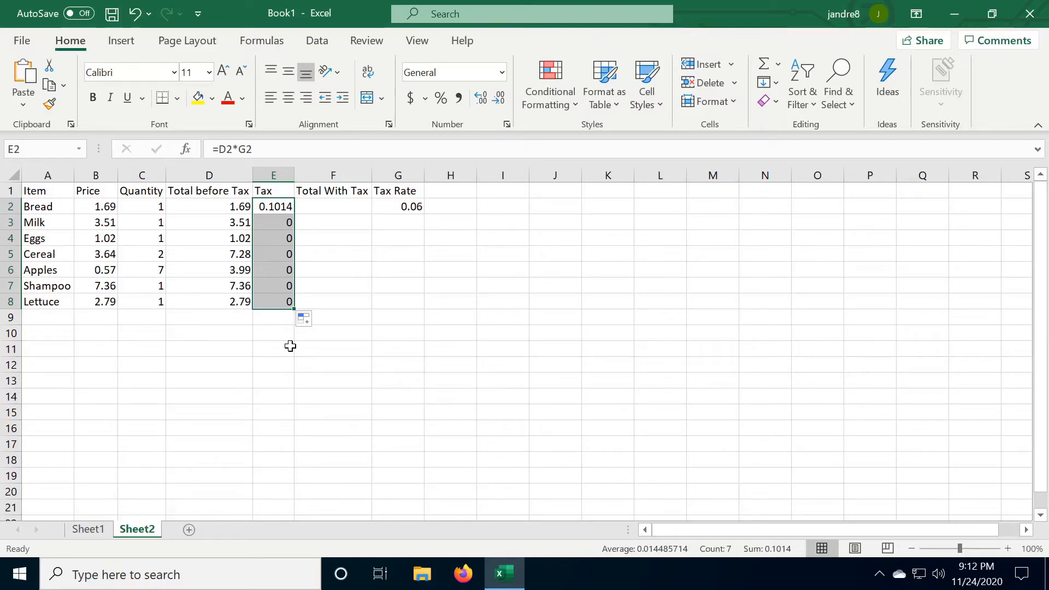
drag(288, 219, 286, 221)
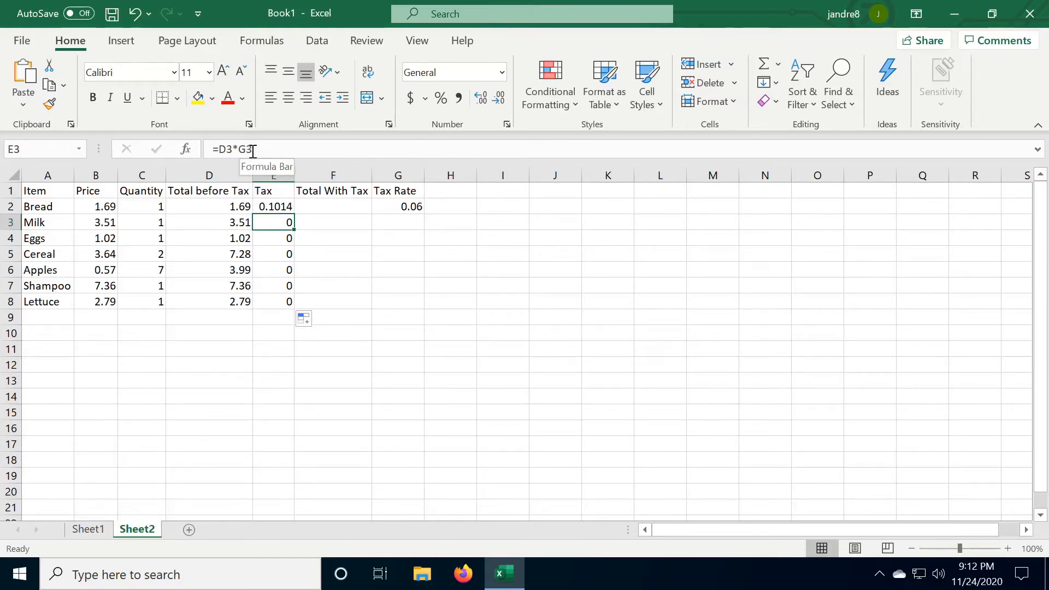
click(389, 222)
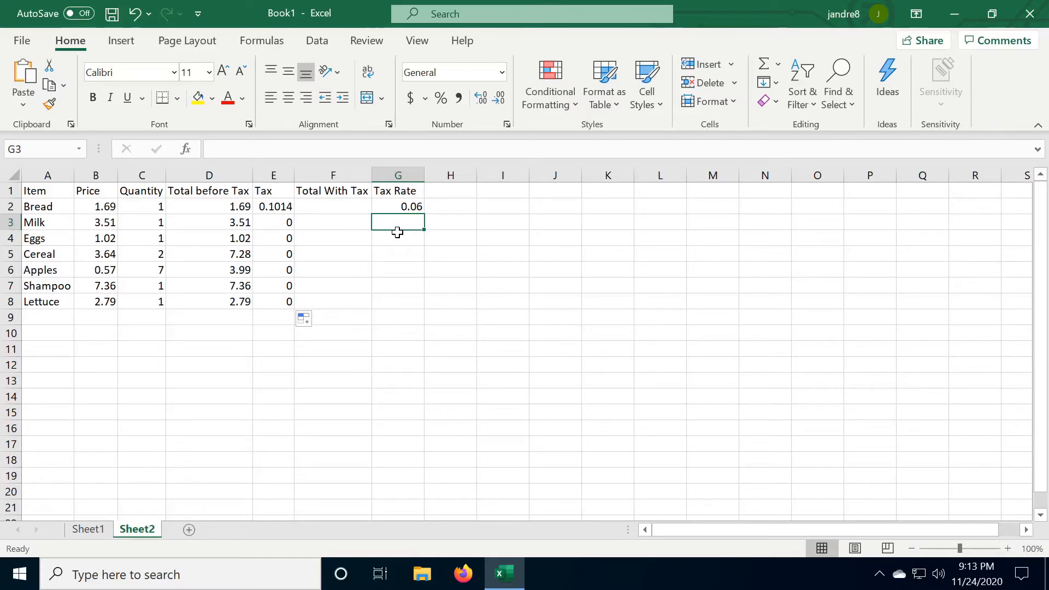
click(278, 208)
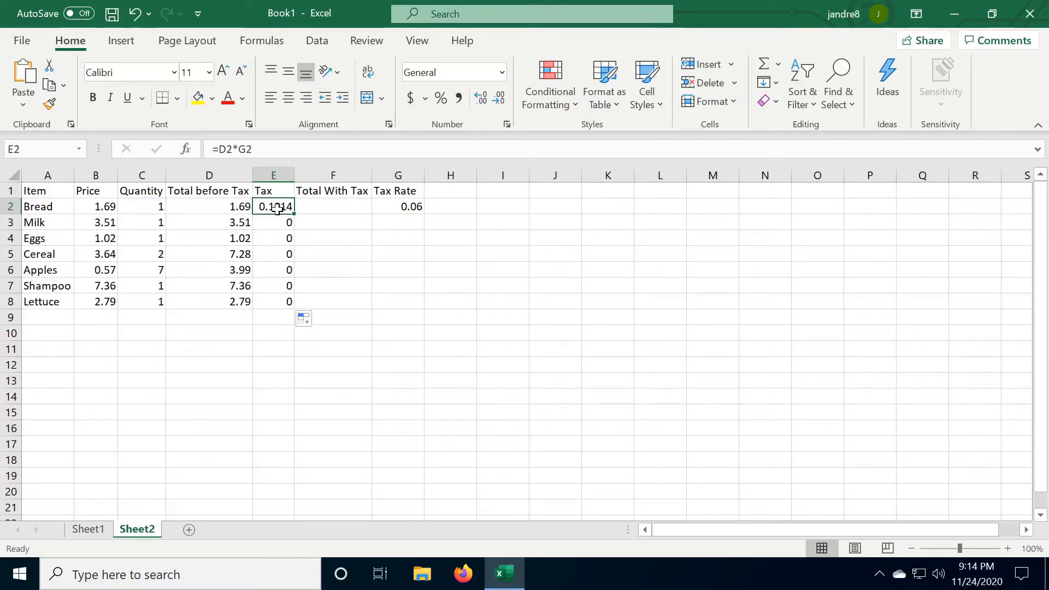
click(284, 222)
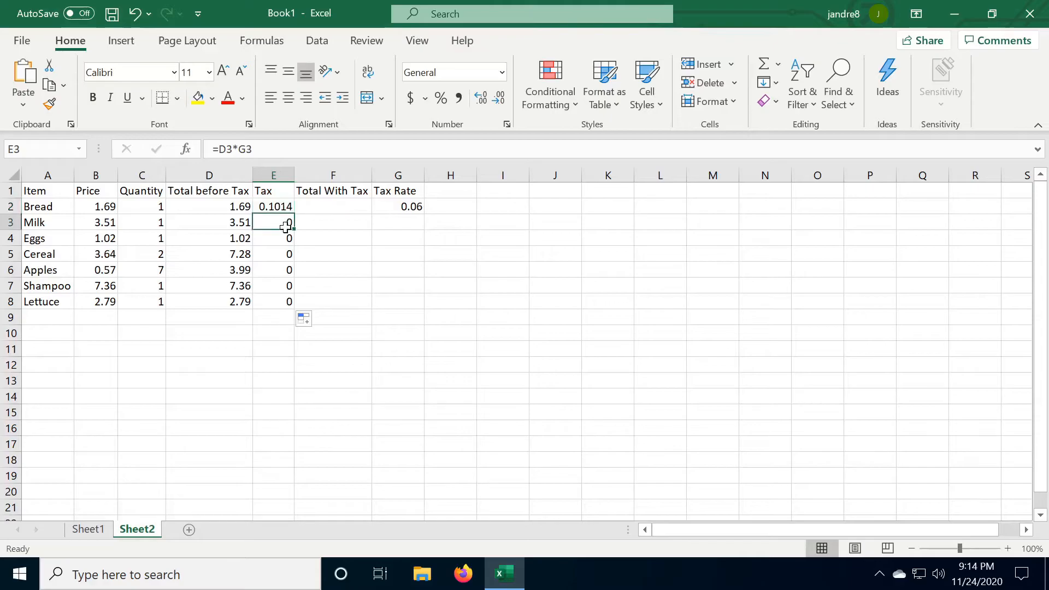
click(276, 206)
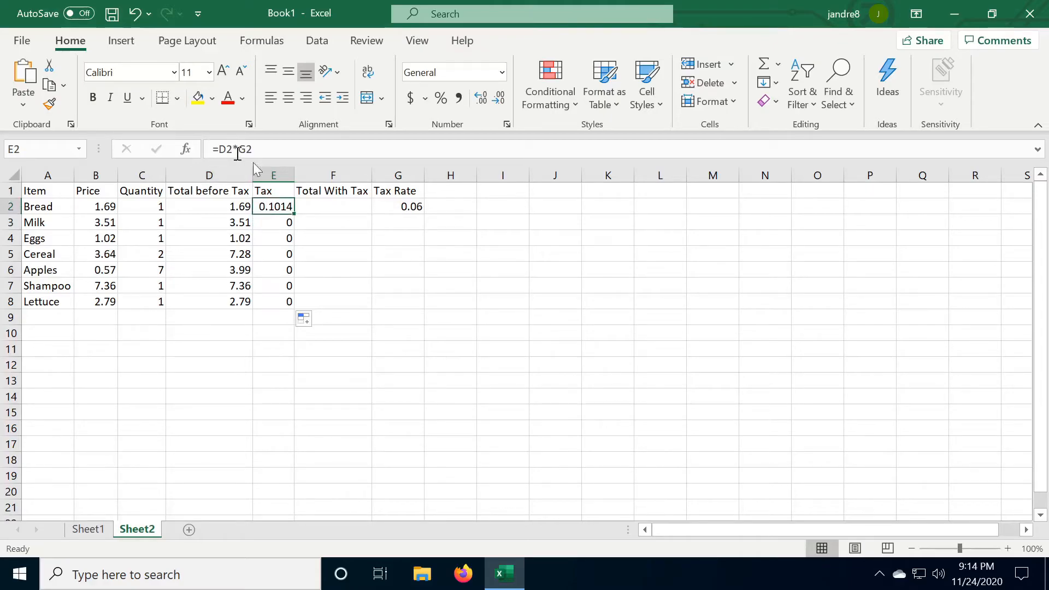
Step: Examine the tax formulas in E3 to E8 and the cells in columns D and G that they reference
click(285, 222)
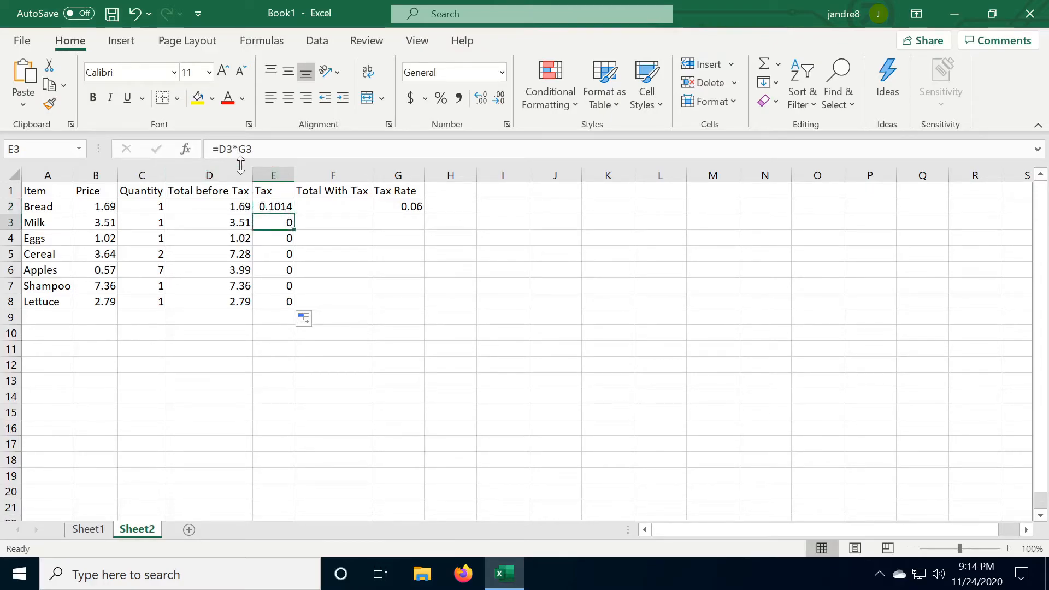
click(242, 223)
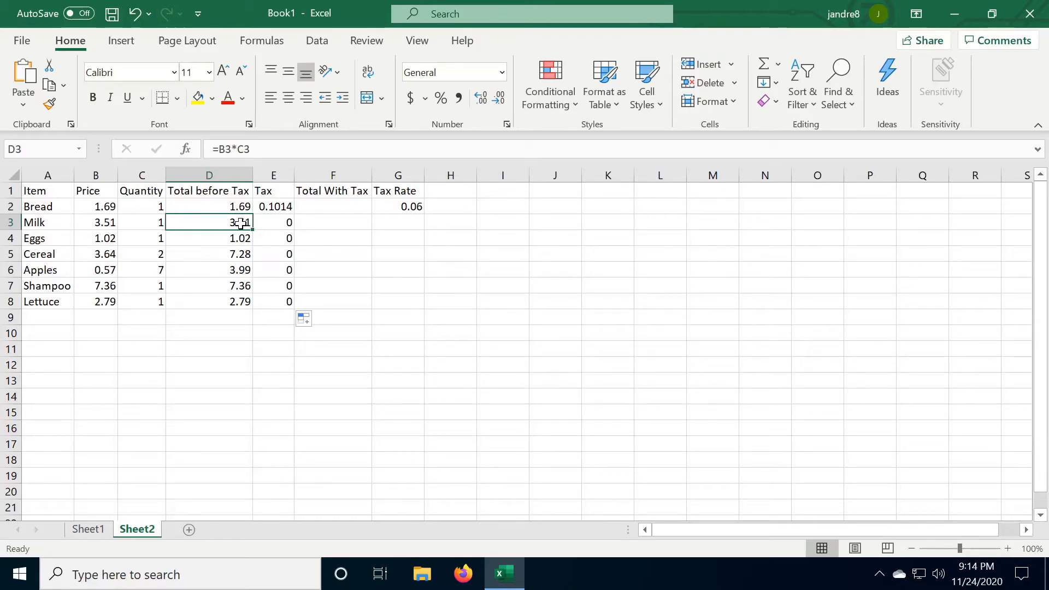
click(274, 221)
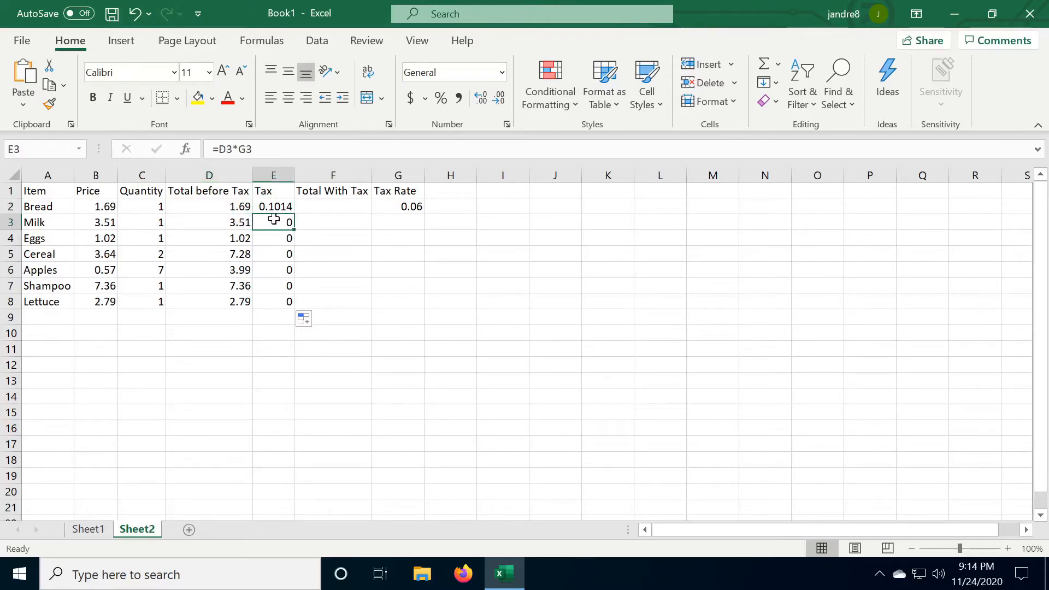
click(406, 207)
click(414, 218)
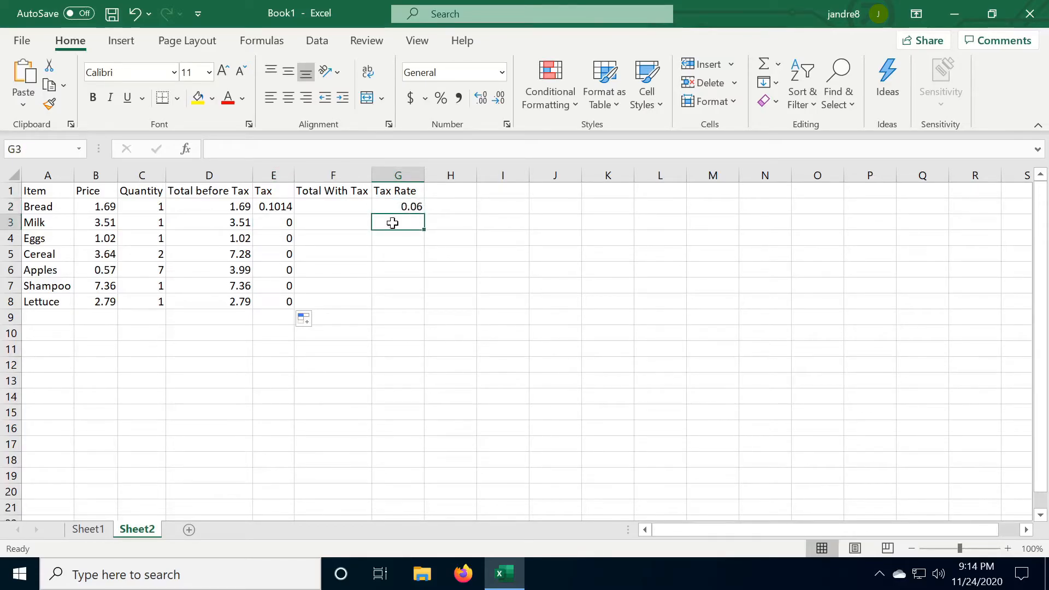
click(289, 236)
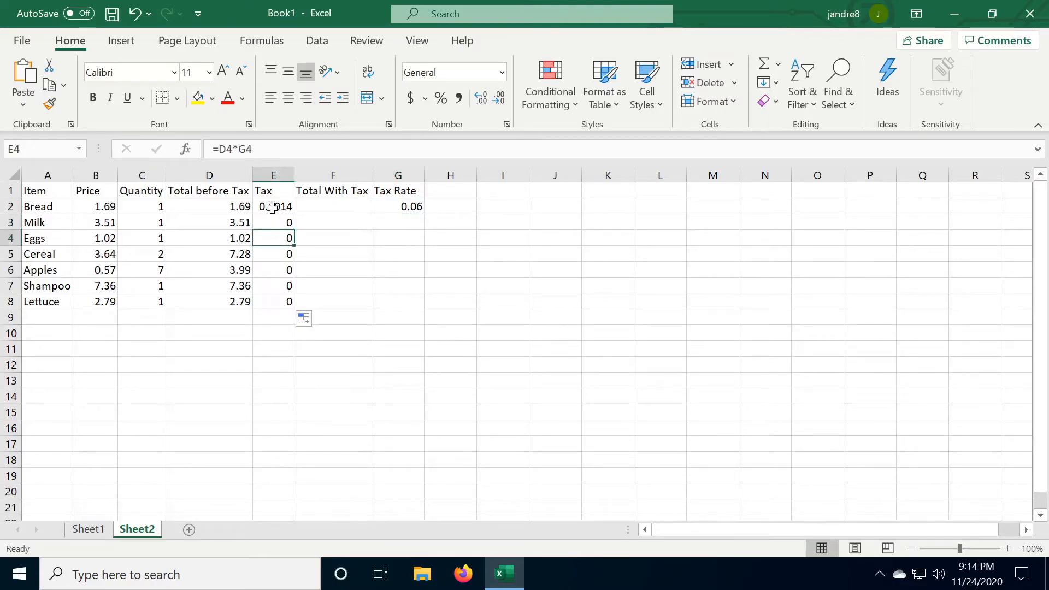
click(286, 253)
click(289, 271)
click(286, 284)
click(286, 301)
drag(389, 218, 396, 296)
click(410, 220)
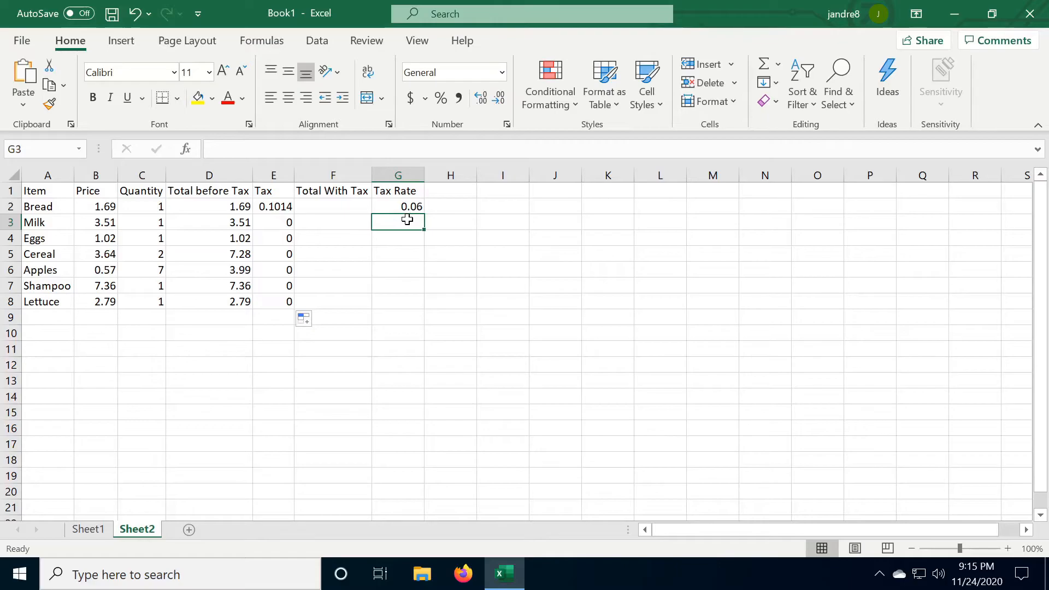
Step: Change the tax formula in E2 to =D2*$G$2 so that the tax rate reference is absolute
click(288, 207)
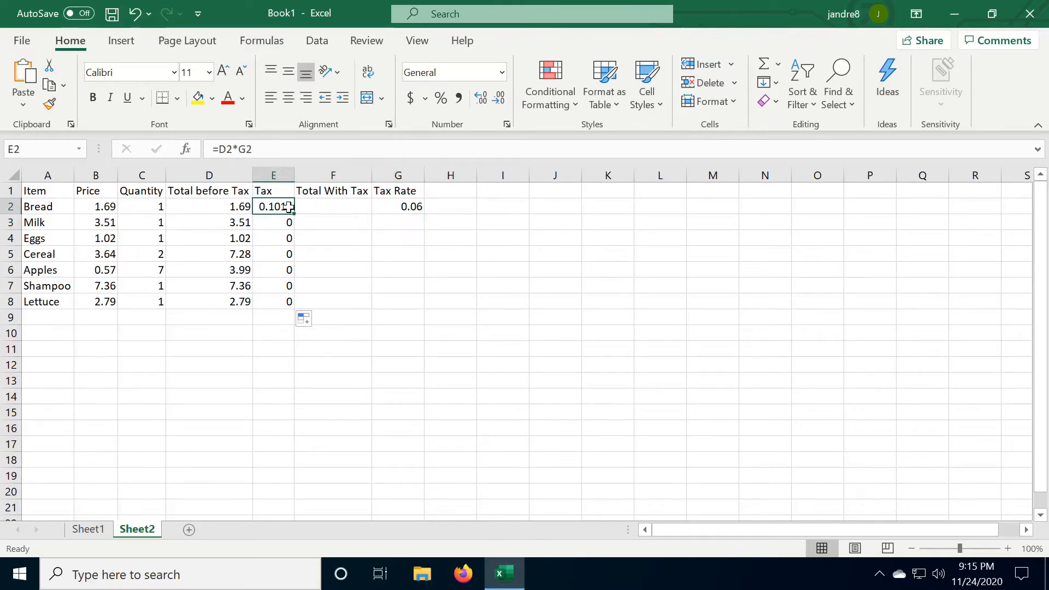
click(244, 148)
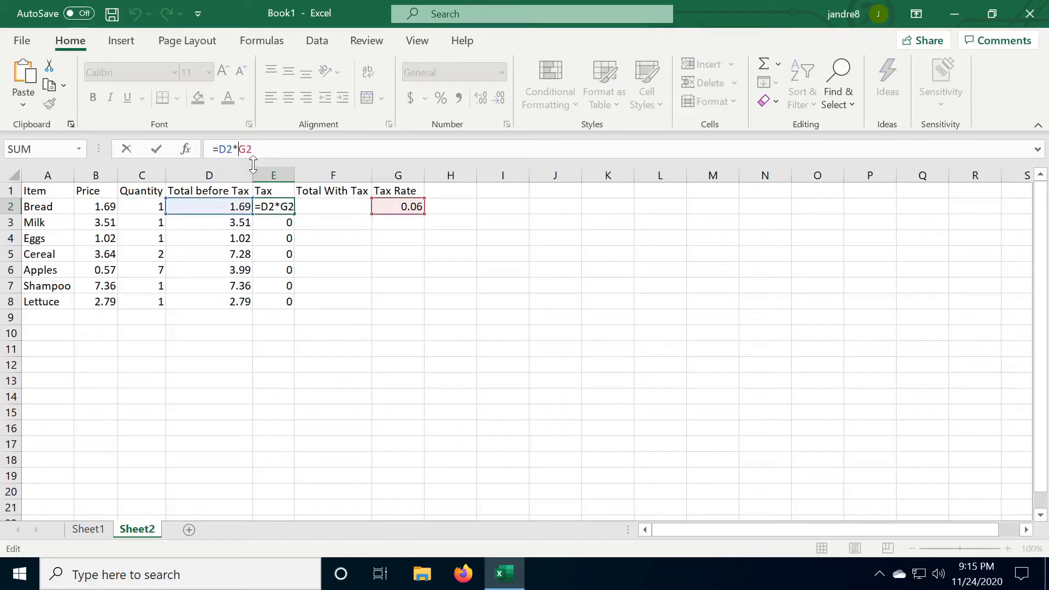
text($)
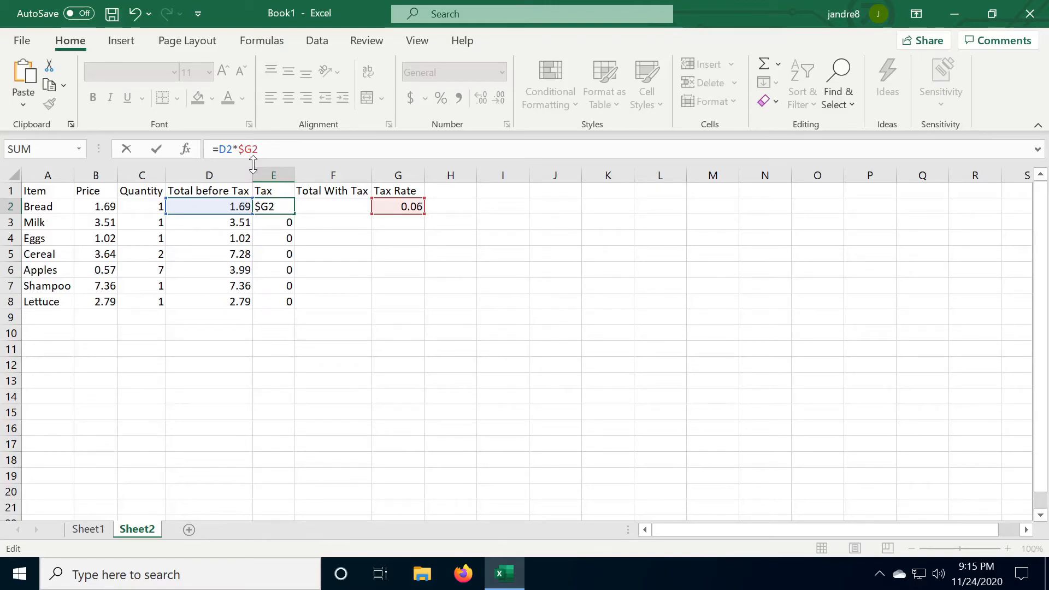
text($)
key(Left)
key(Left)
key(BackSpace)
text($)
click(402, 218)
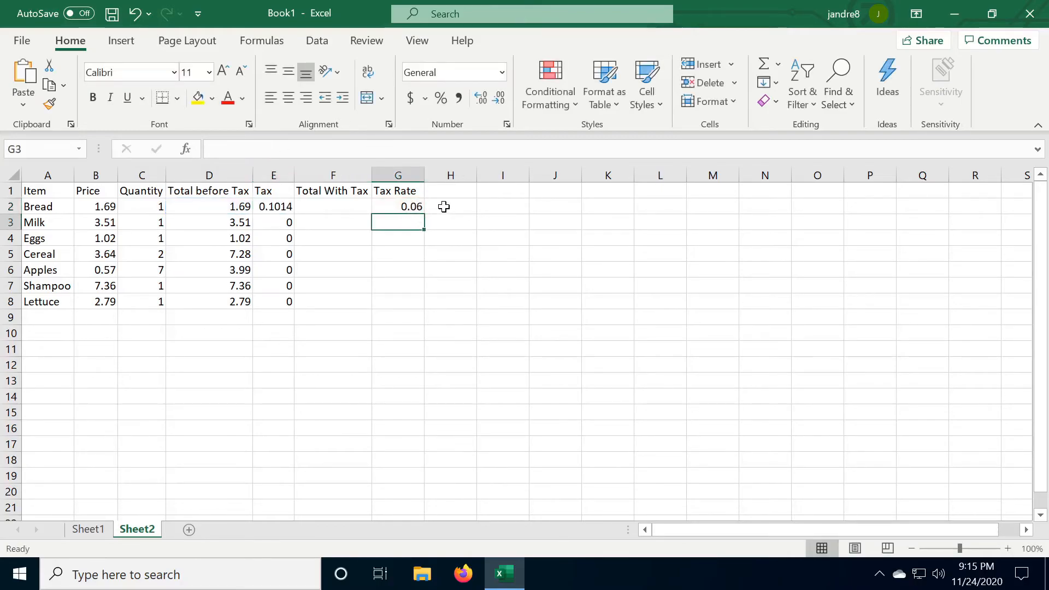
Step: Fill the tax formula with the absolute reference from E2 down to E8
click(447, 207)
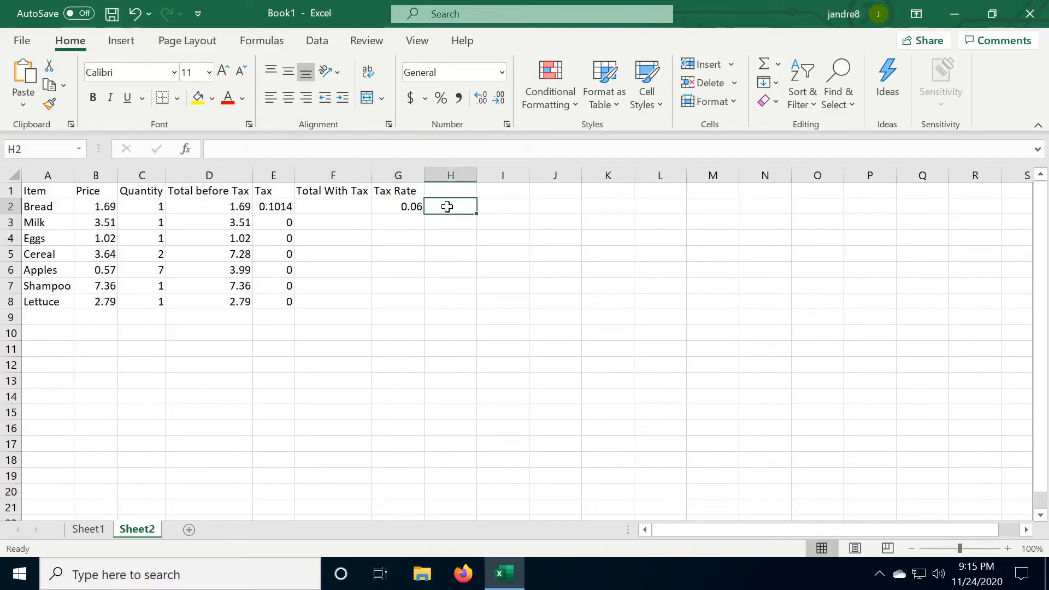
click(411, 207)
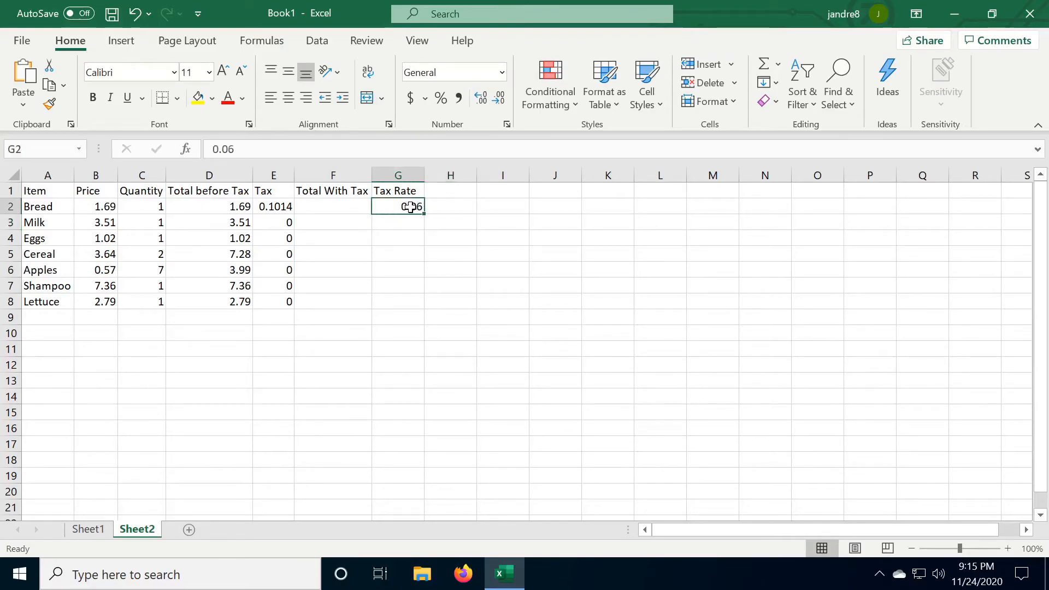
click(285, 207)
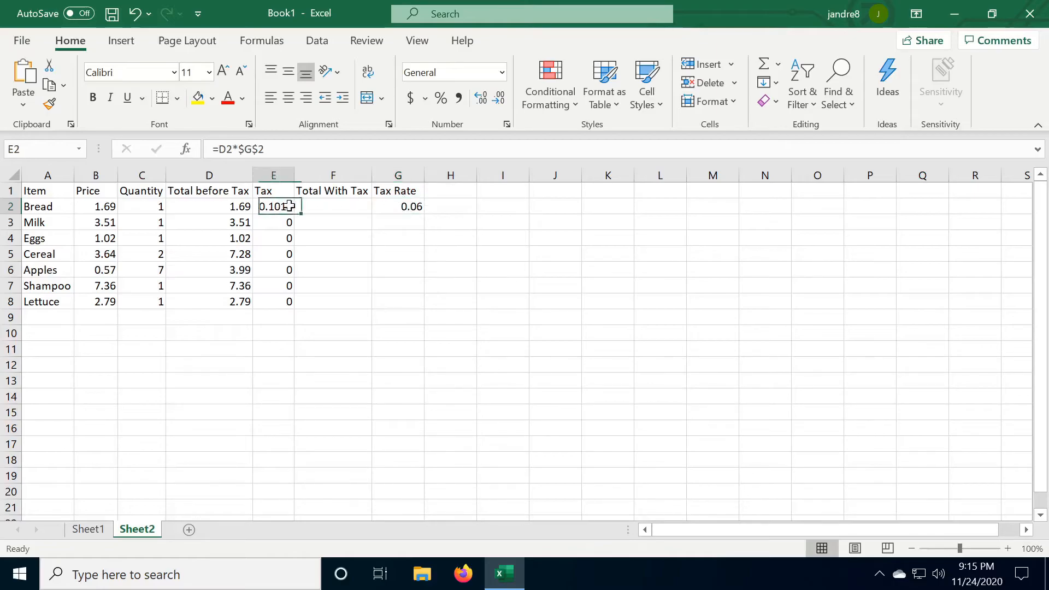
drag(292, 213, 291, 305)
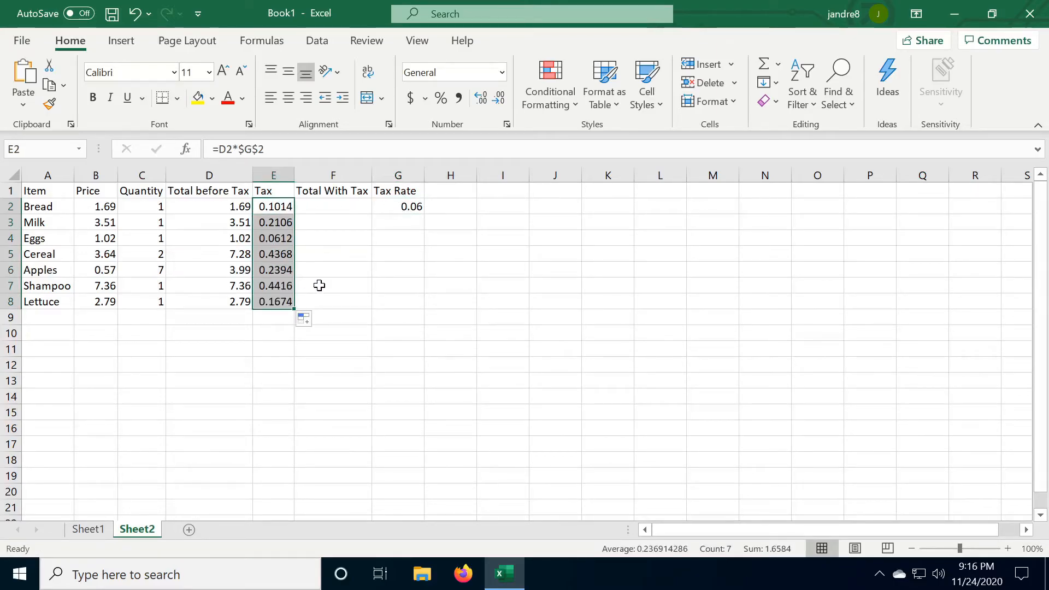
Step: Change the tax rate in G2 to 0.07
click(412, 206)
click(251, 146)
key(BackSpace)
text(7)
key(ctrl+Return)
key(Return)
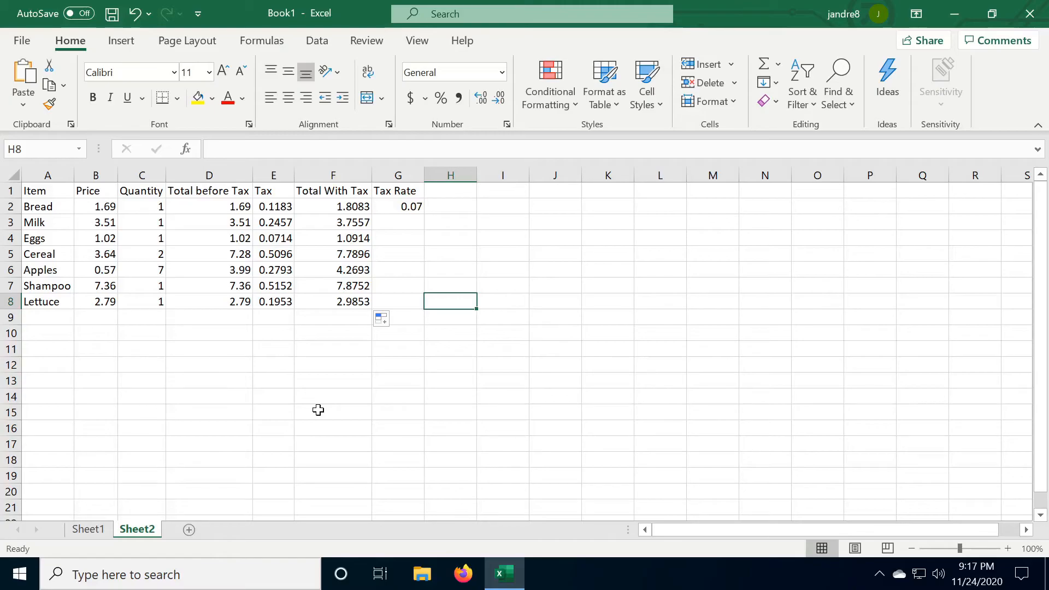
click(311, 318)
text(=)
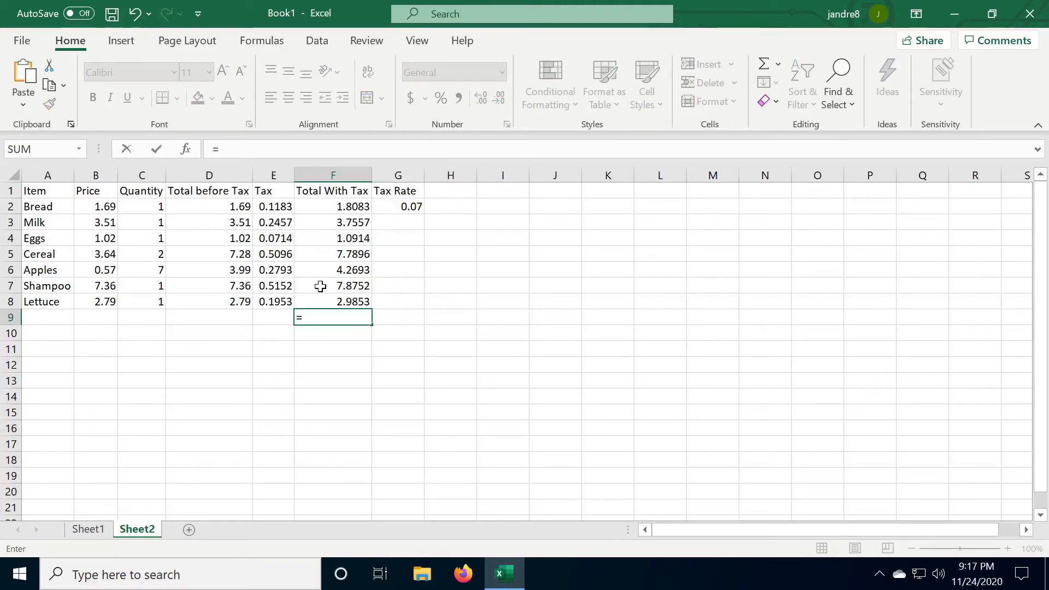
text(F2)
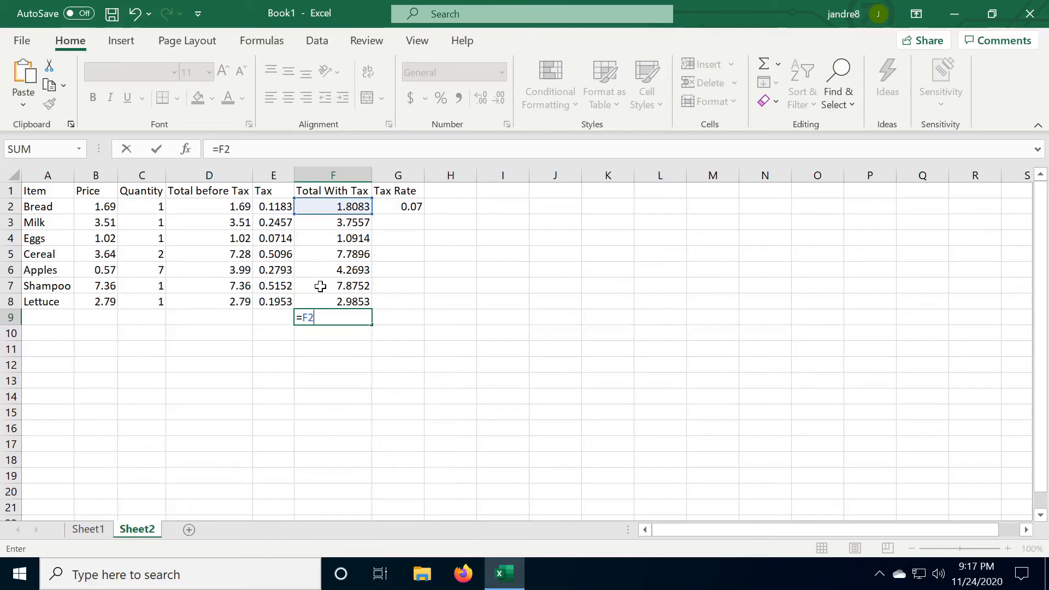
text(+F3+F4)
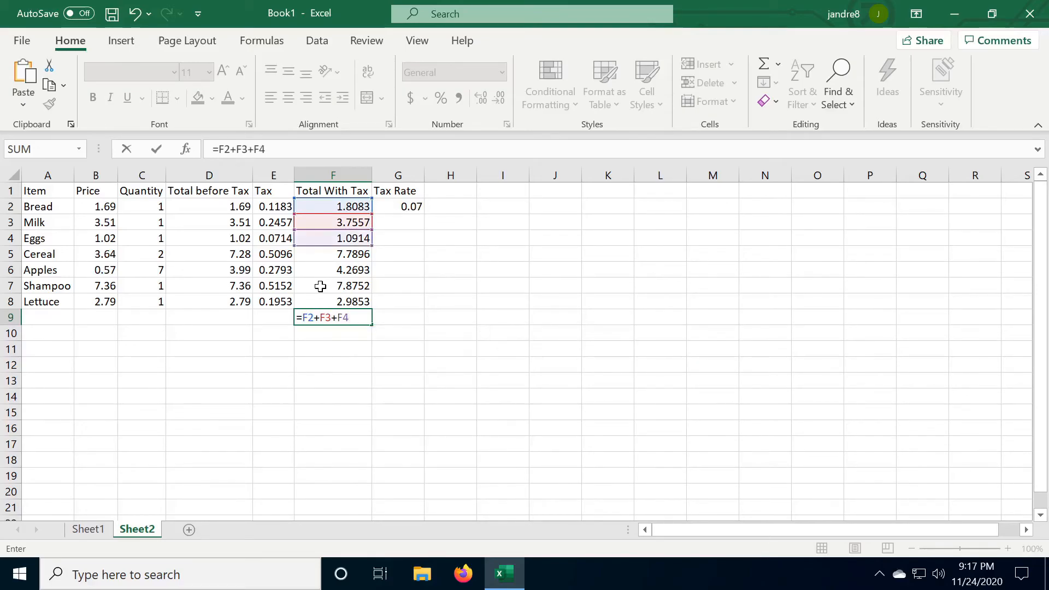
key(BackSpace)
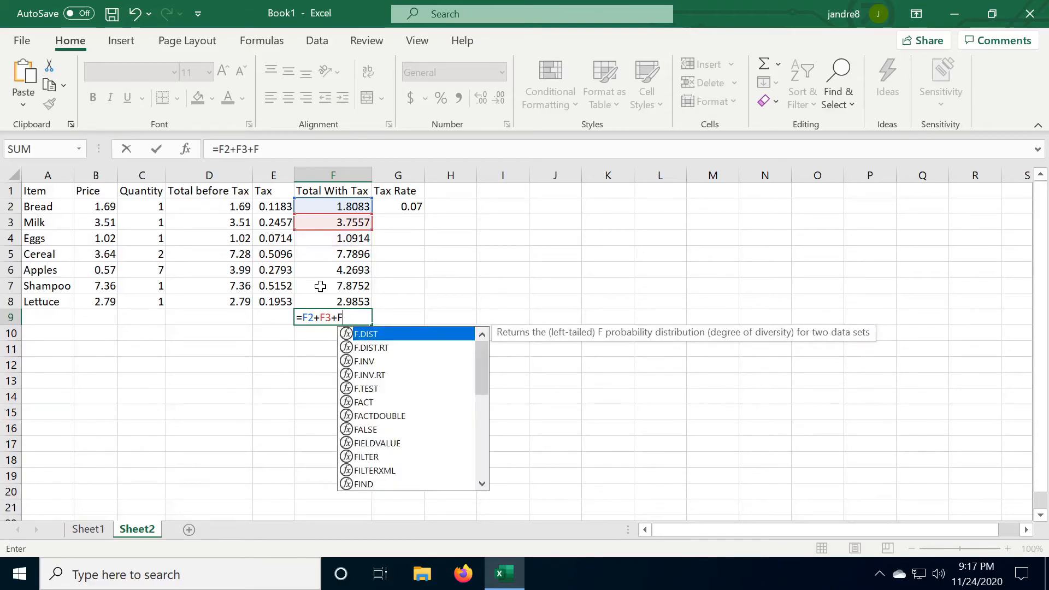
key(Escape)
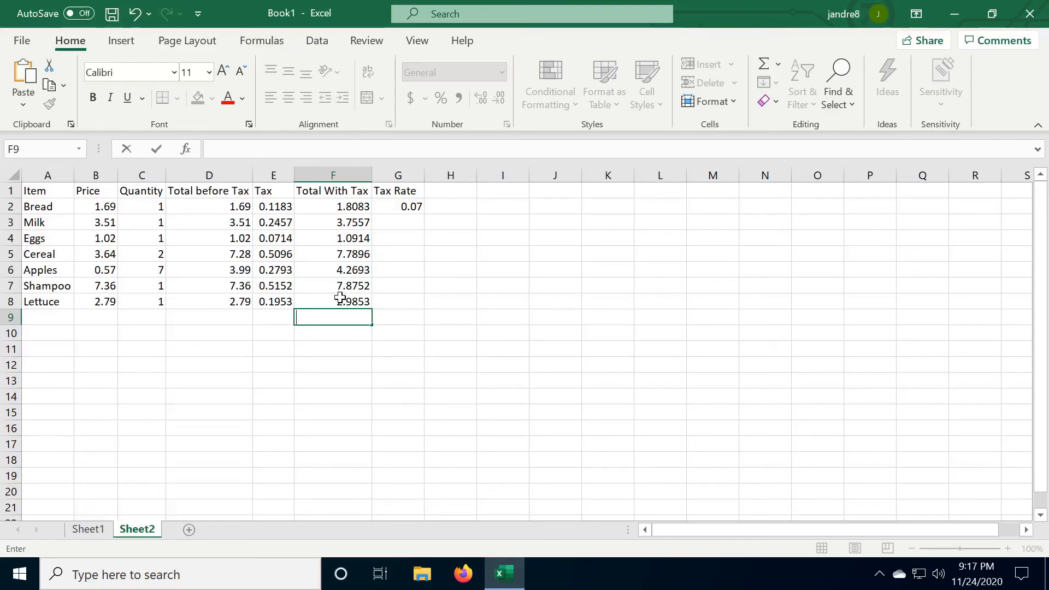
Step: Total the Total With Tax column in F9 with the formula =SUM(F2:F8)
text(=)
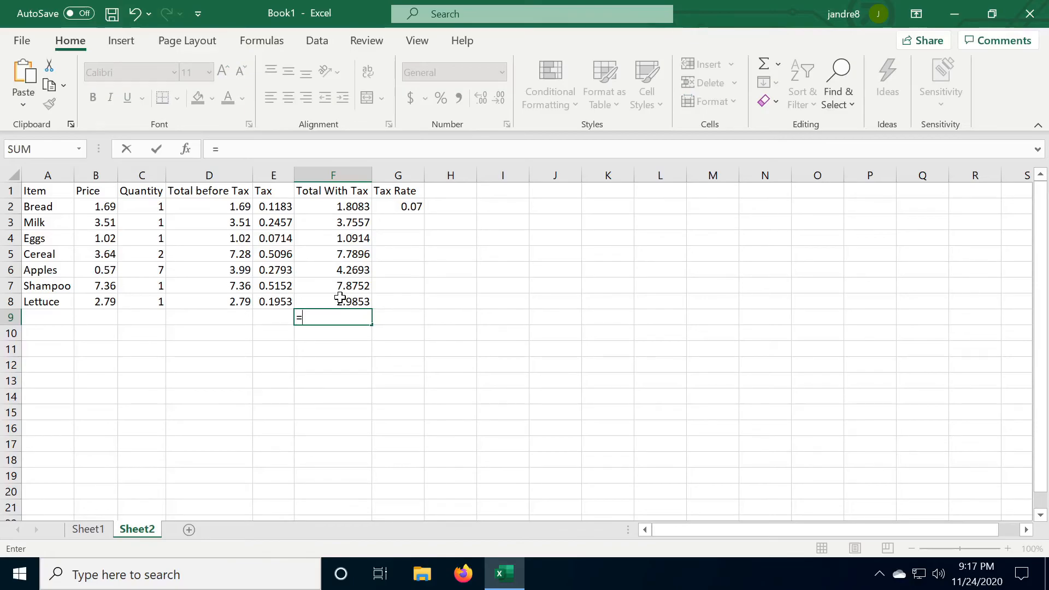
text(SUM)
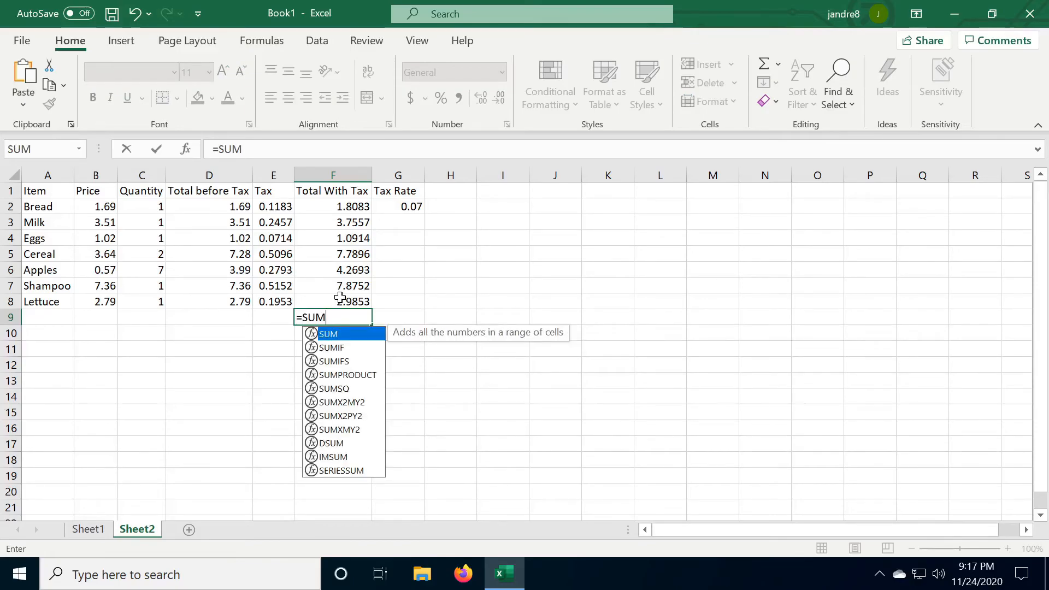
text(()
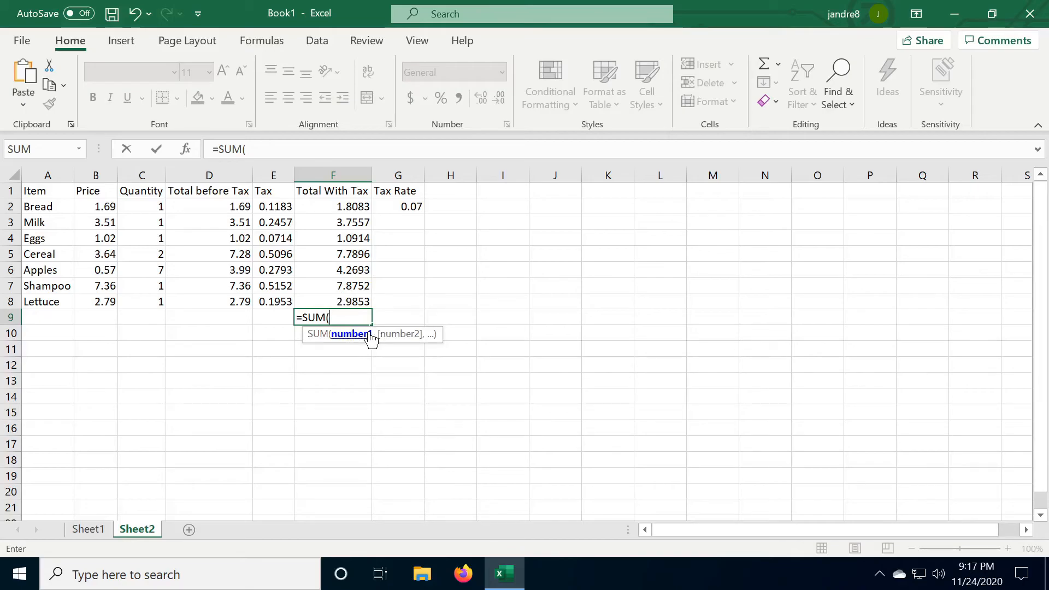
drag(347, 208, 349, 303)
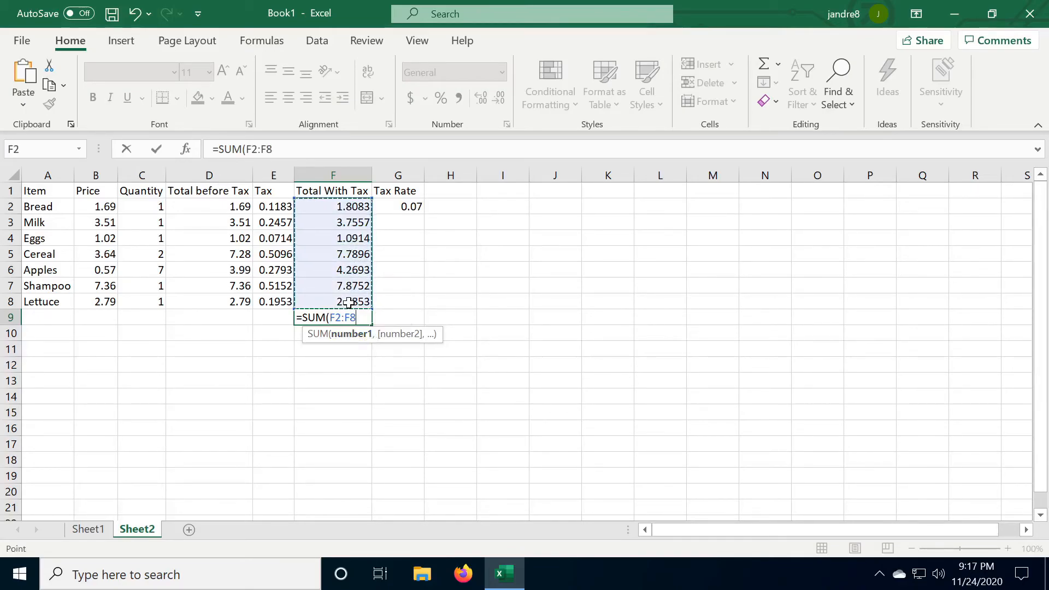
text())
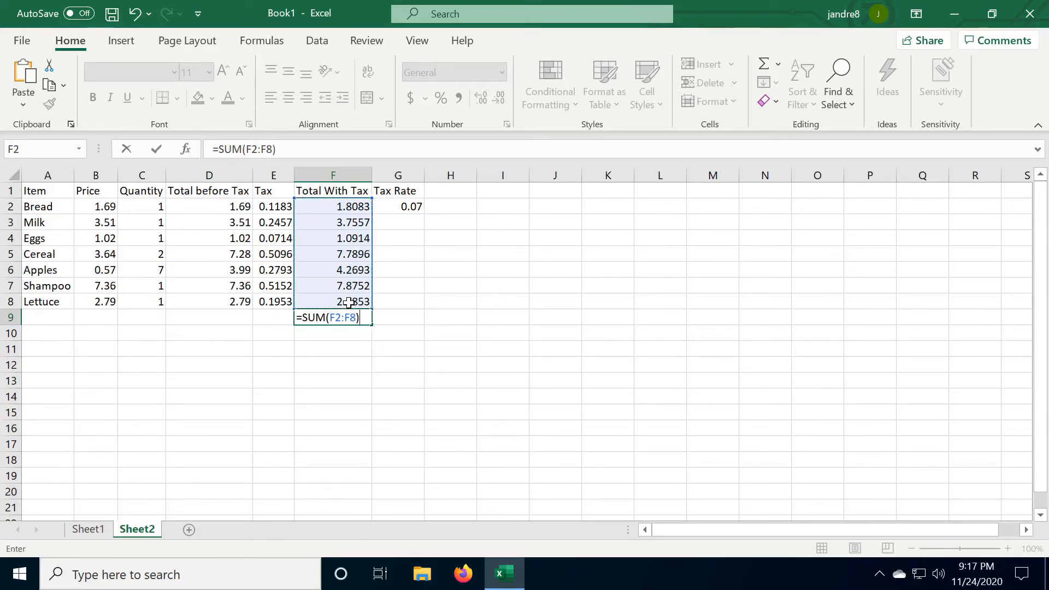
key(Return)
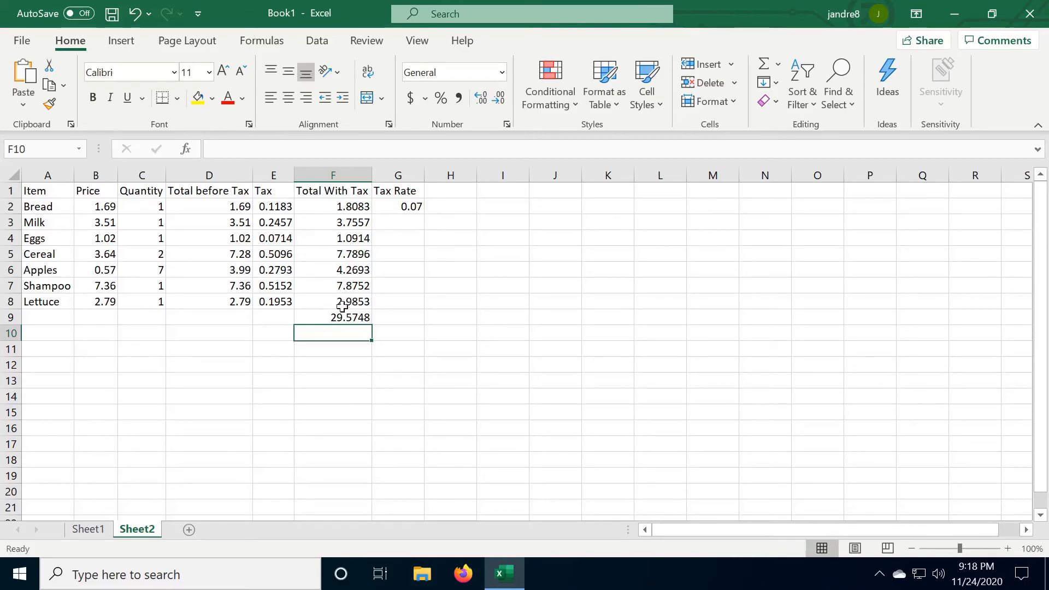
Step: Check the SUM formula in F9 and fill it leftward across row 9 to C9
click(343, 317)
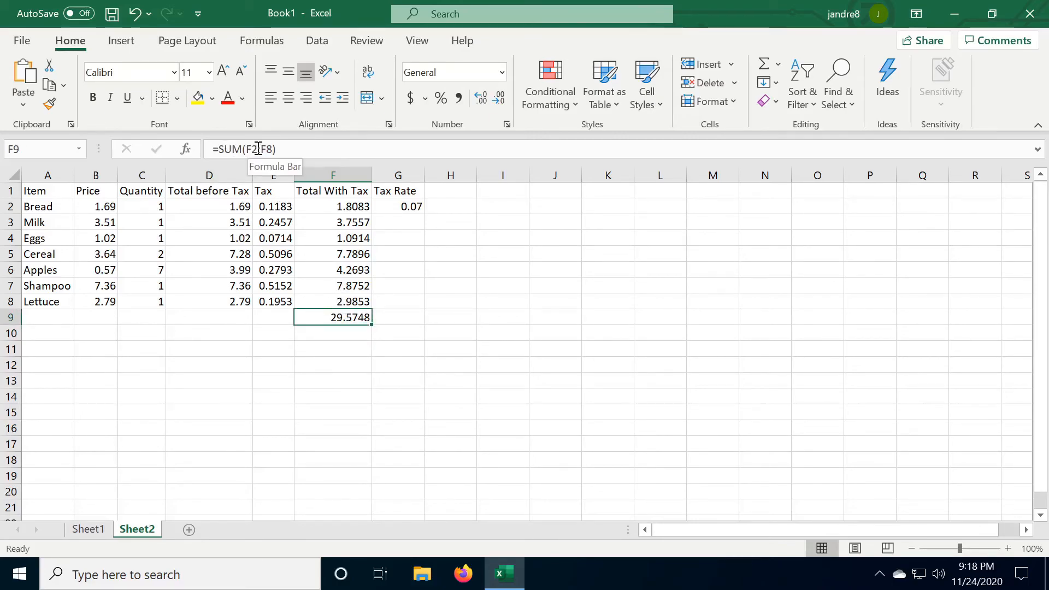
click(351, 207)
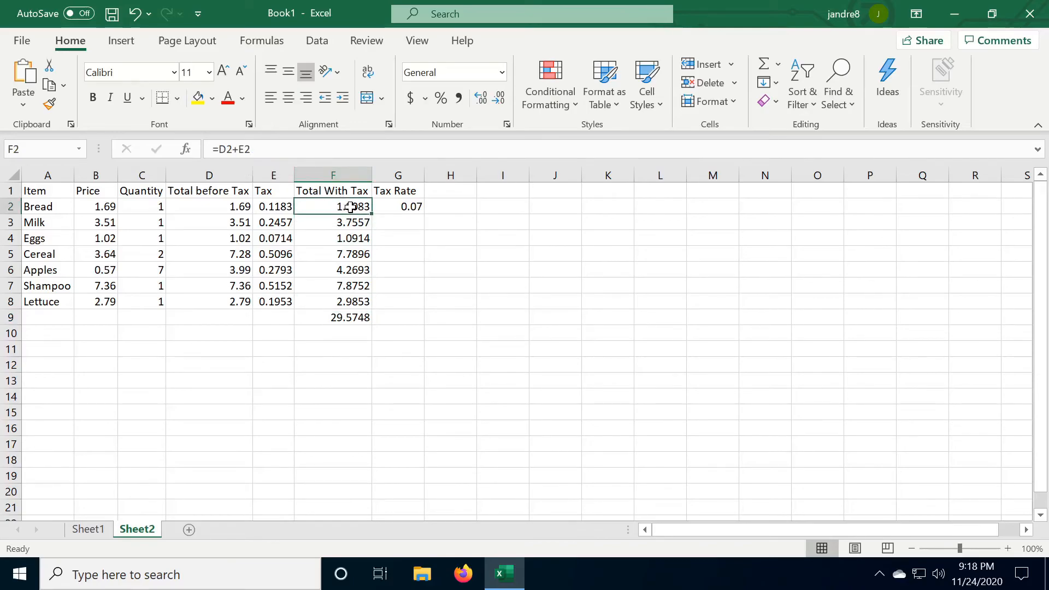
click(344, 316)
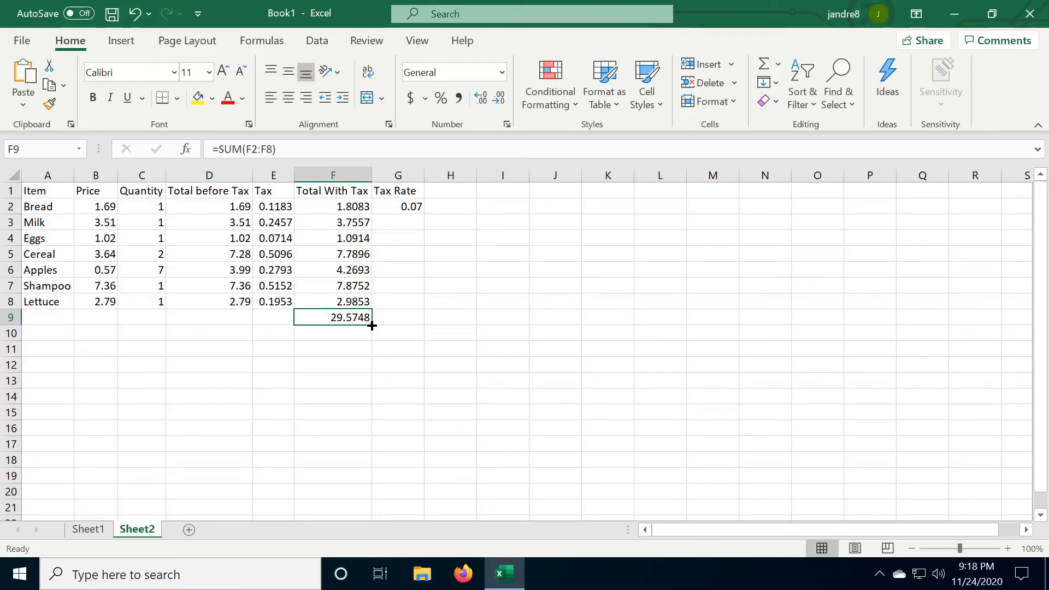
drag(372, 325, 136, 317)
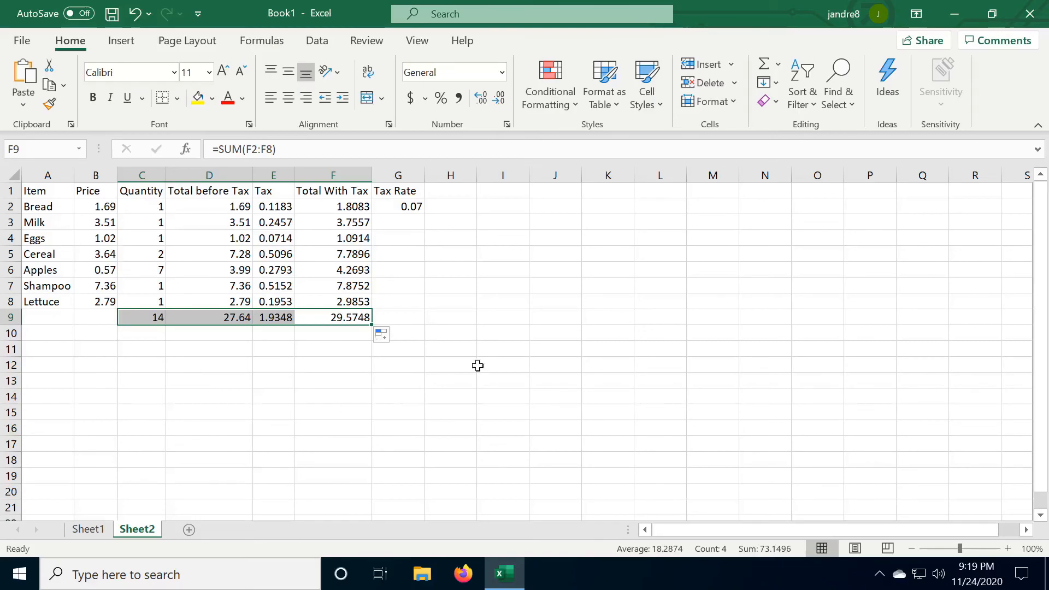
Step: From empty cell J10, open Insert Function, set the category to All and browse the list of available functions
click(567, 336)
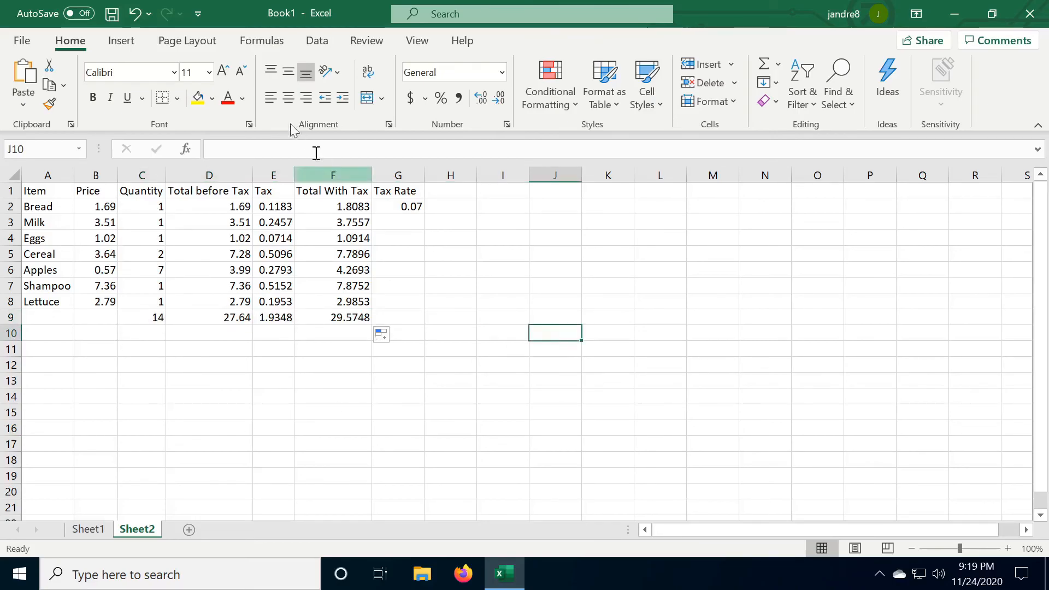
click(265, 42)
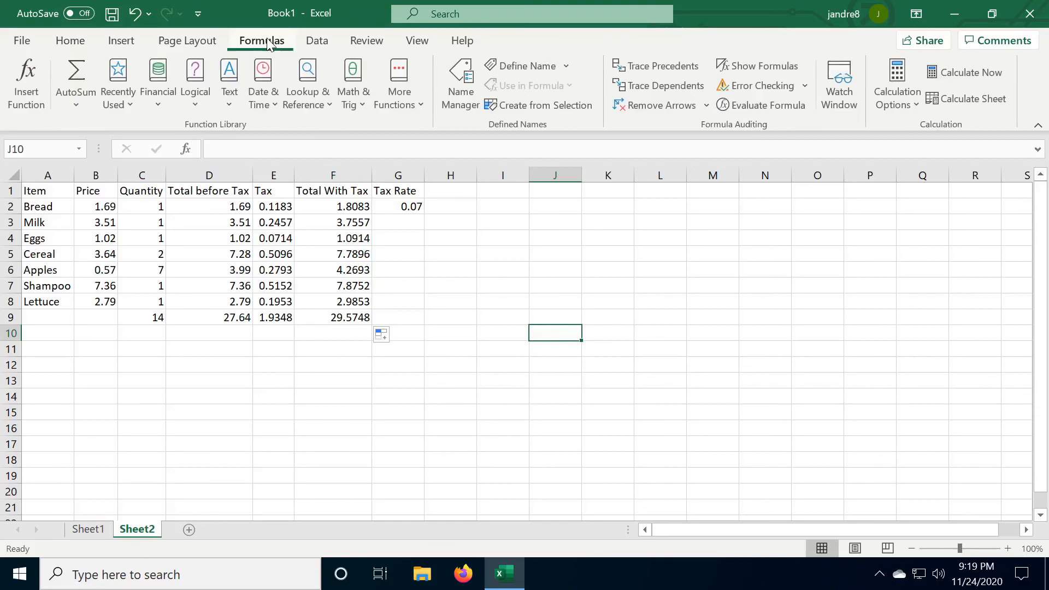
click(24, 74)
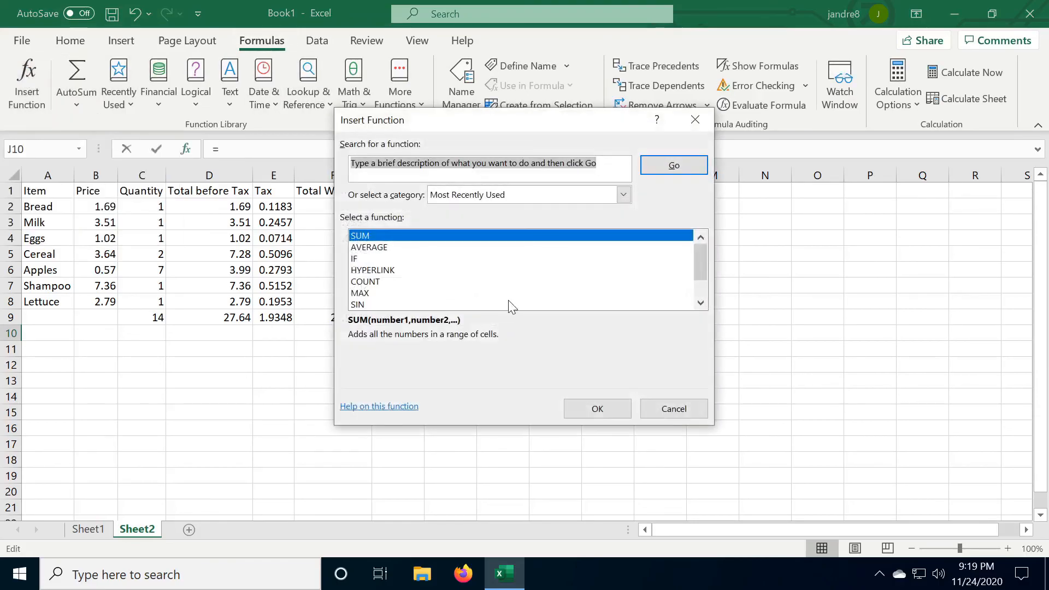
scroll(504, 283, down, 1)
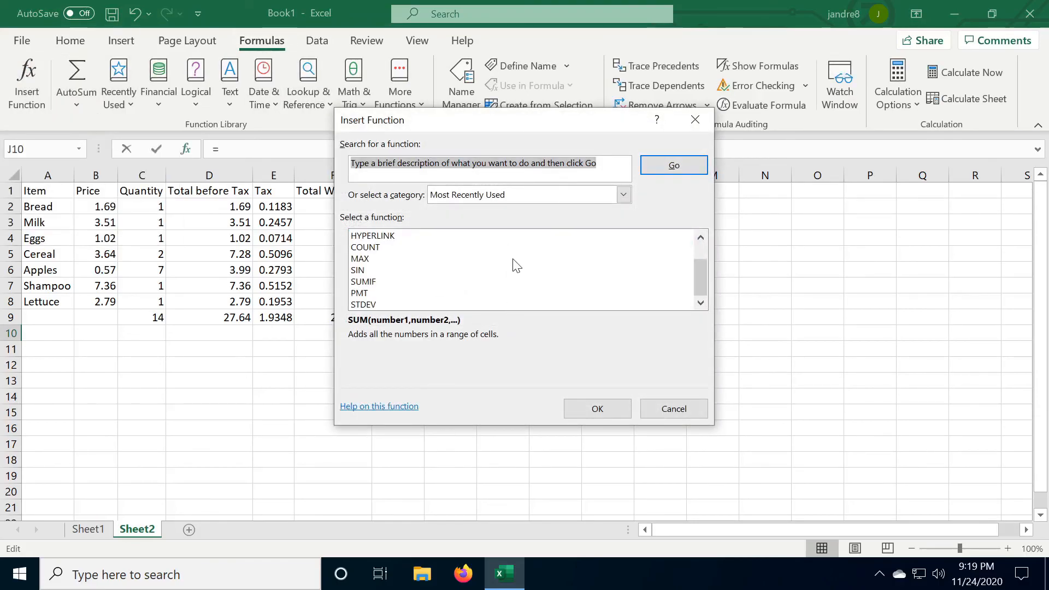
scroll(513, 281, up, 1)
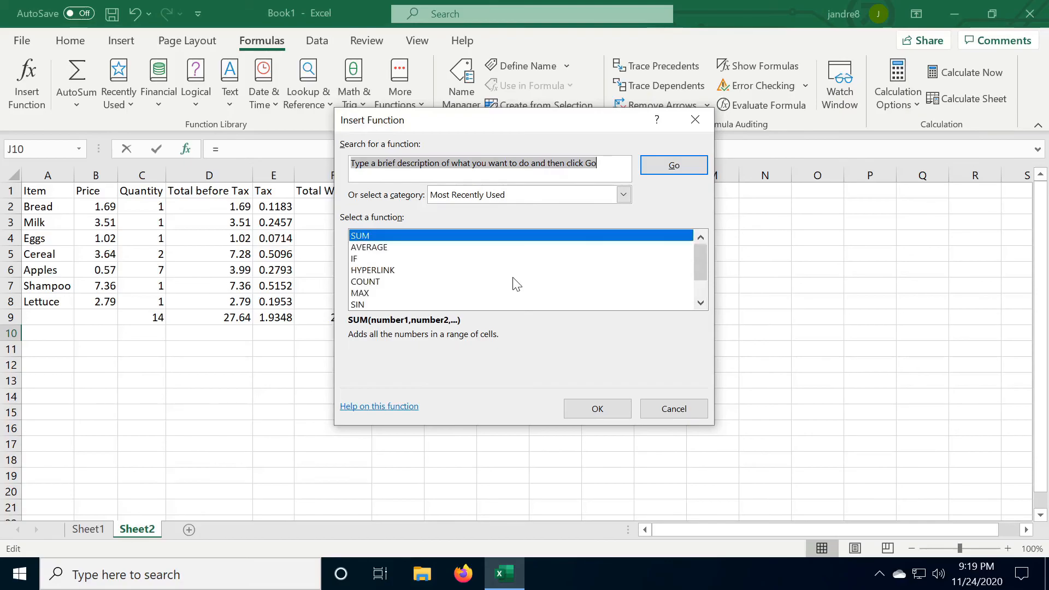
click(624, 194)
click(595, 222)
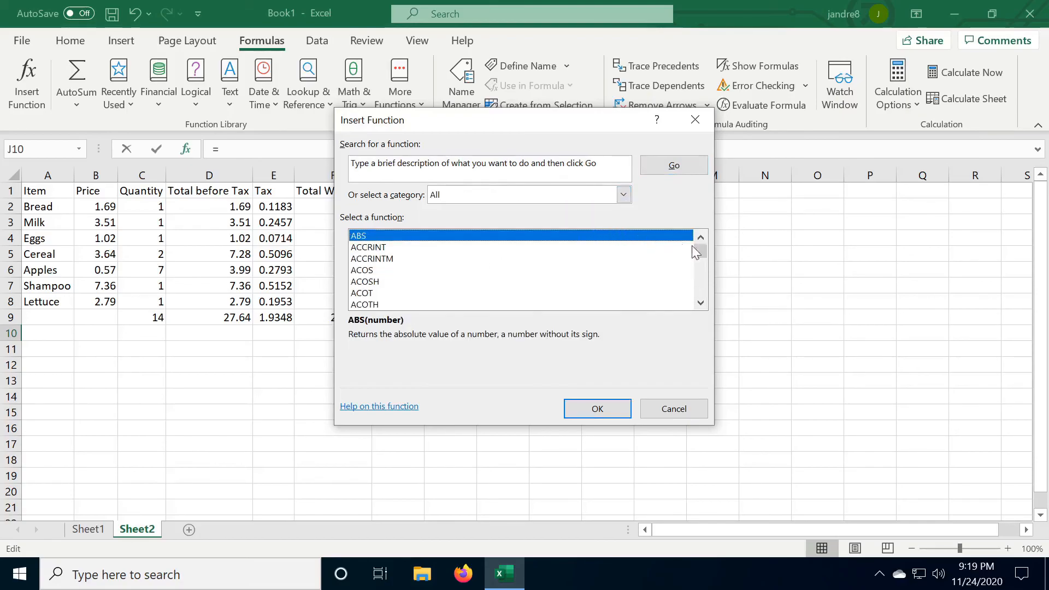
drag(703, 247, 703, 283)
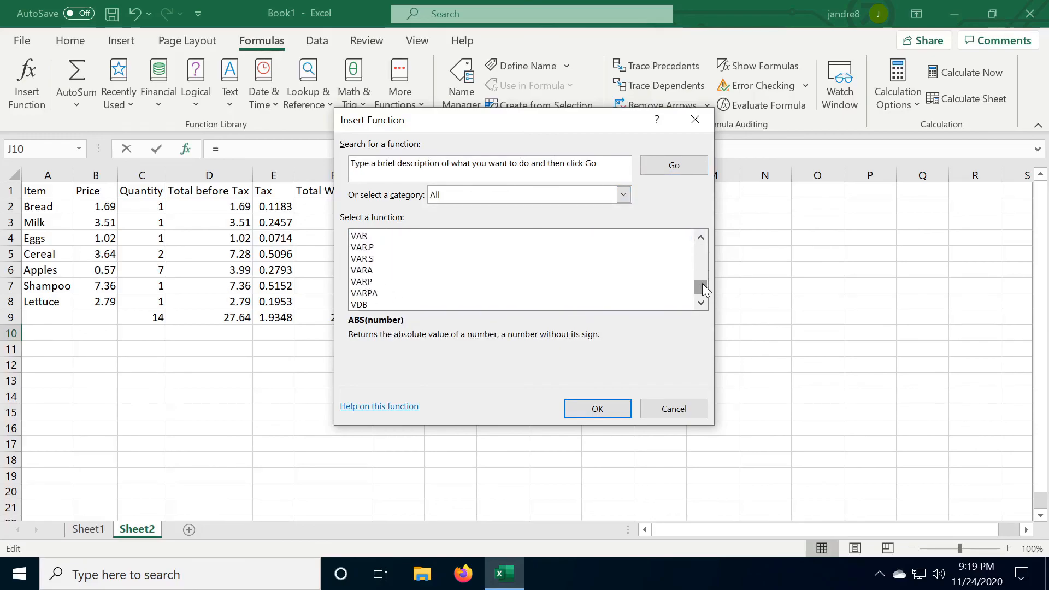